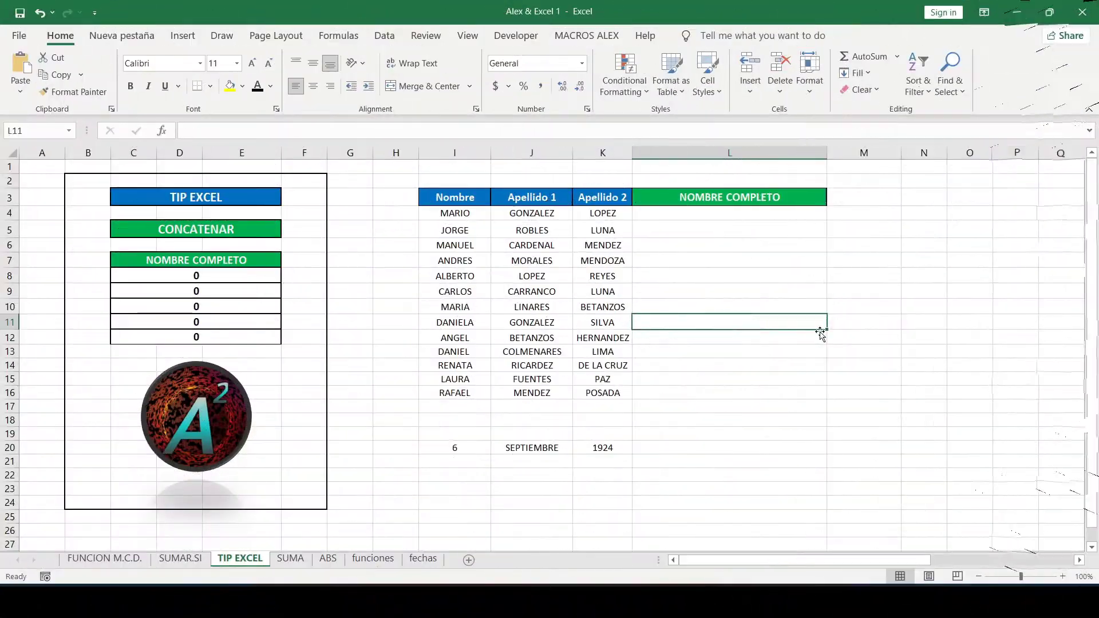
Switch to the Excel window showing the TIP EXCEL sheet with the name table
left_click(904, 342)
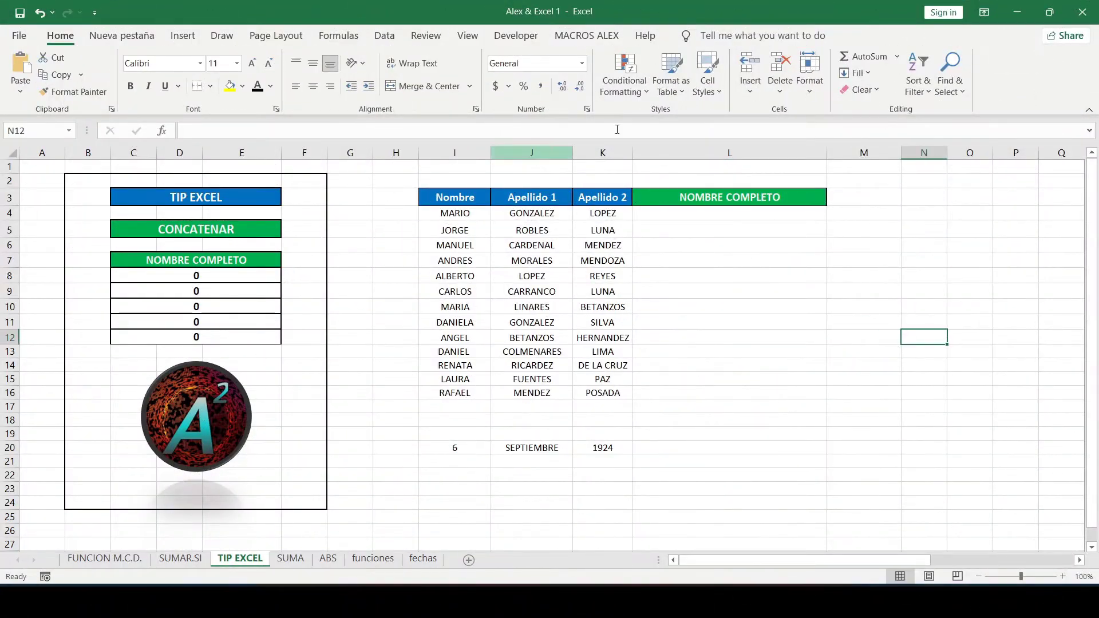
Enter =CONCAT(I4," ",J4," ",K4) in L4 to join the first name and both surnames
left_click(708, 212)
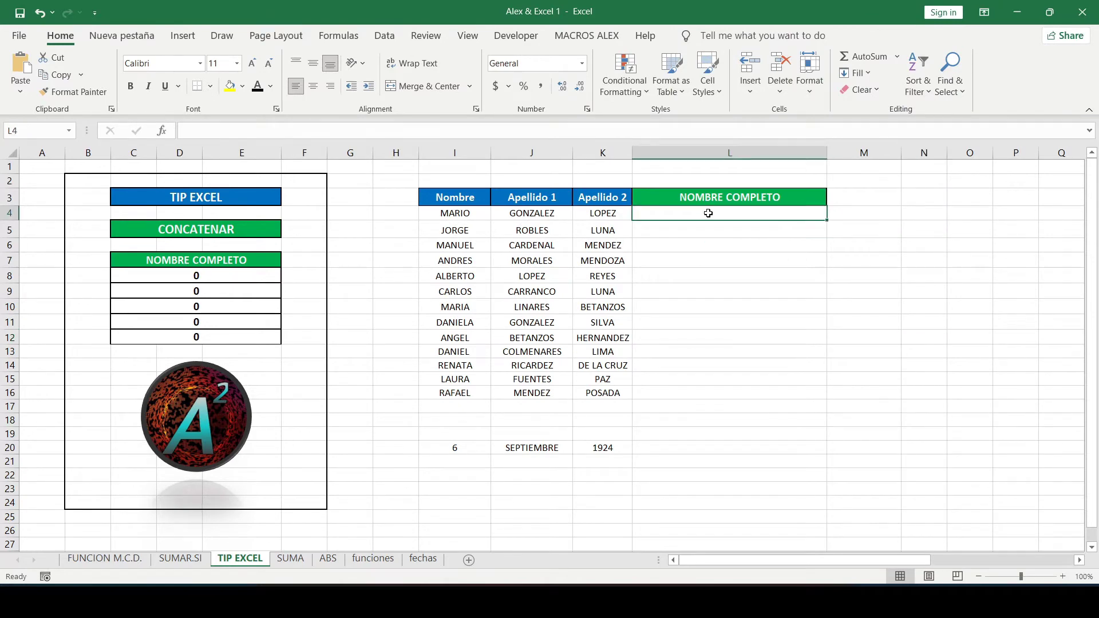
type("=")
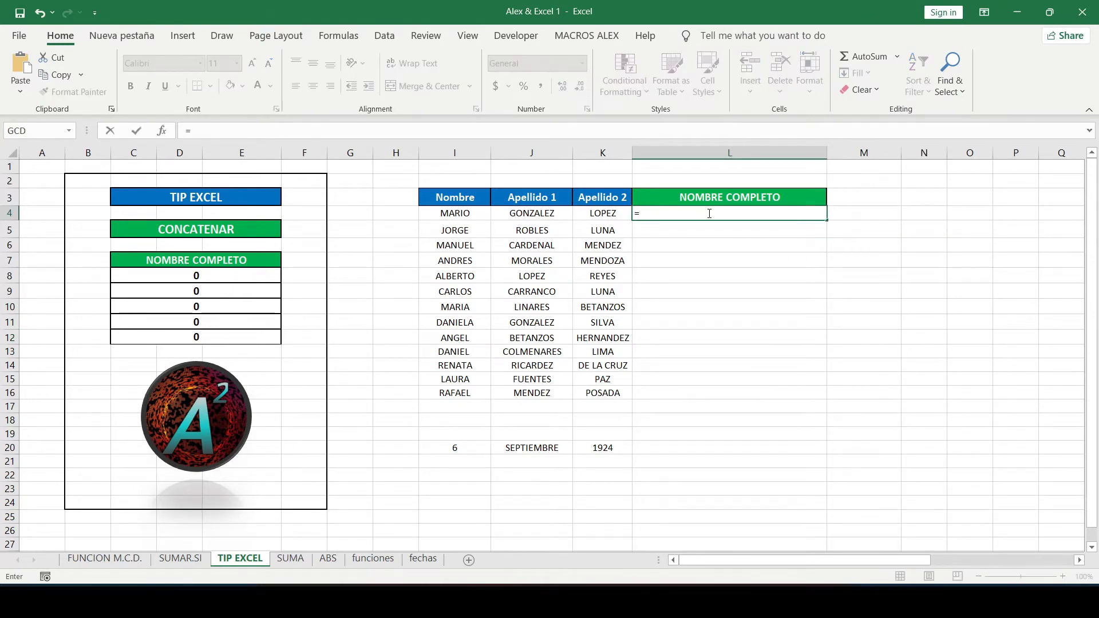
type("concat")
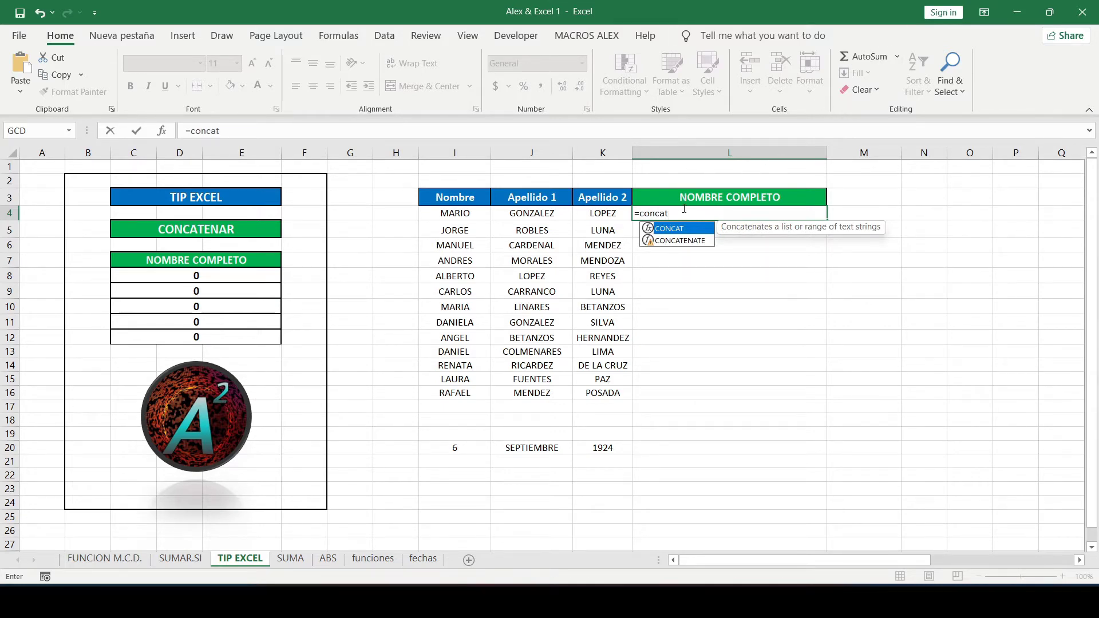
type("(")
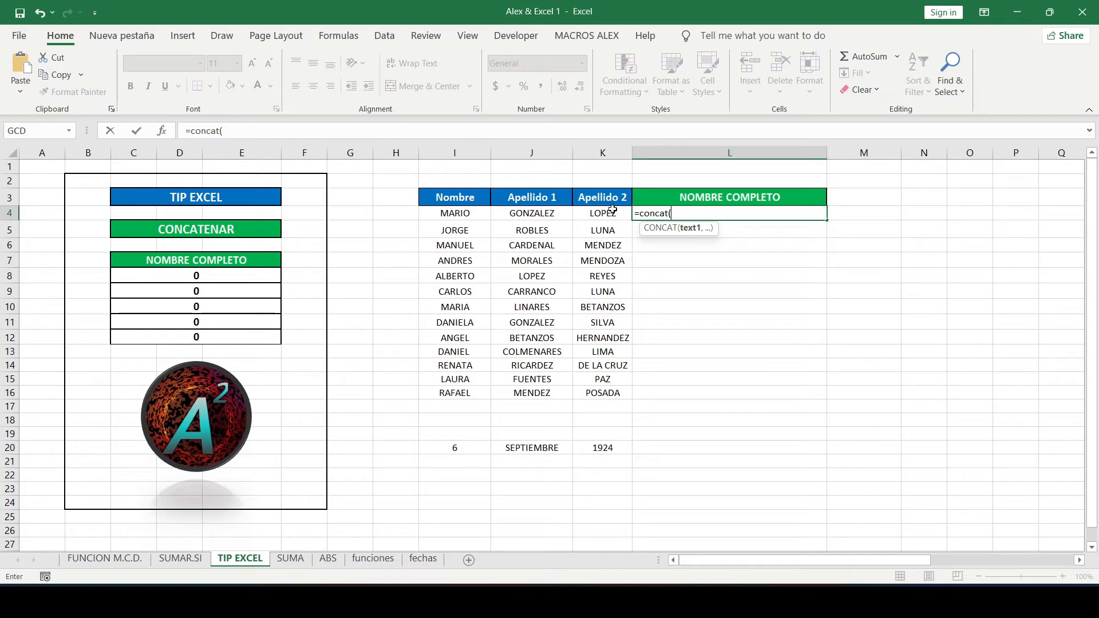
left_click(464, 212)
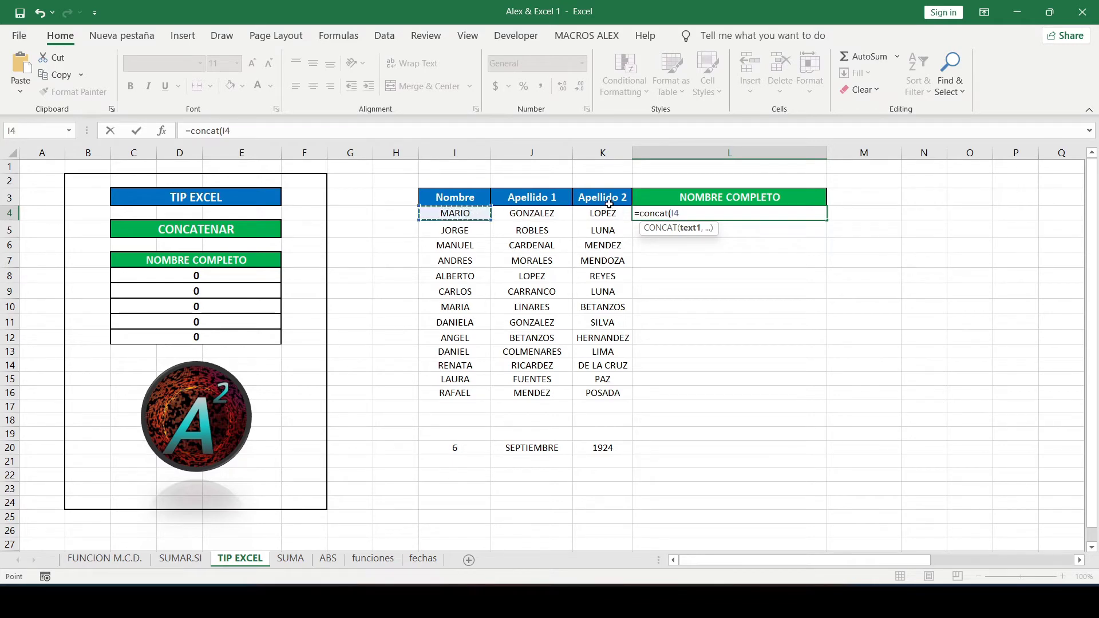
type(",")
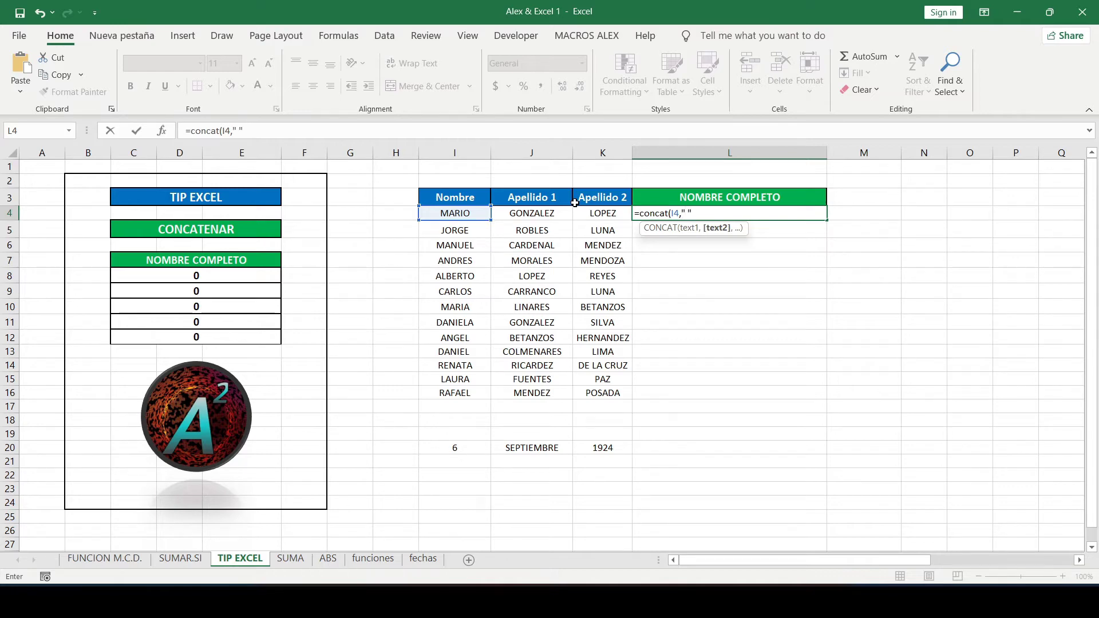
type(",")
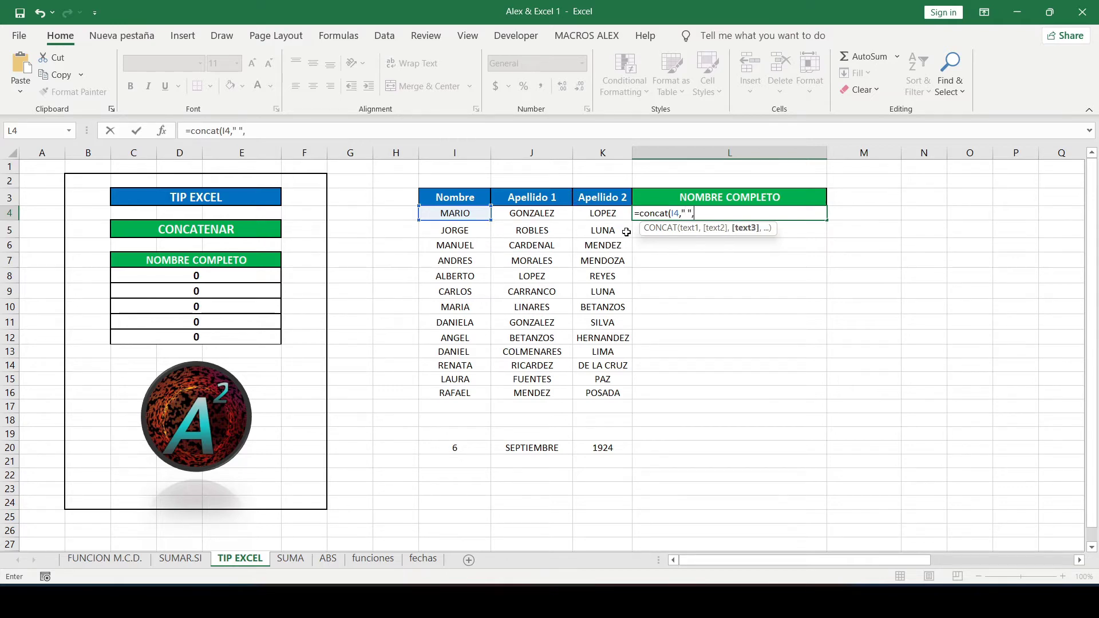
left_click(513, 217)
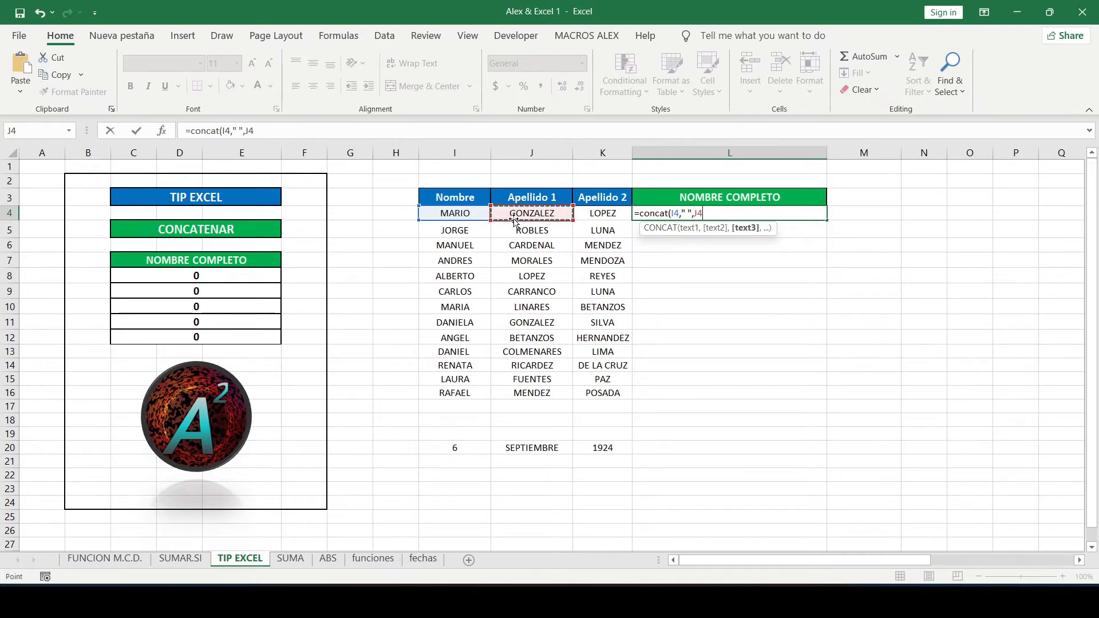
type(",J4")
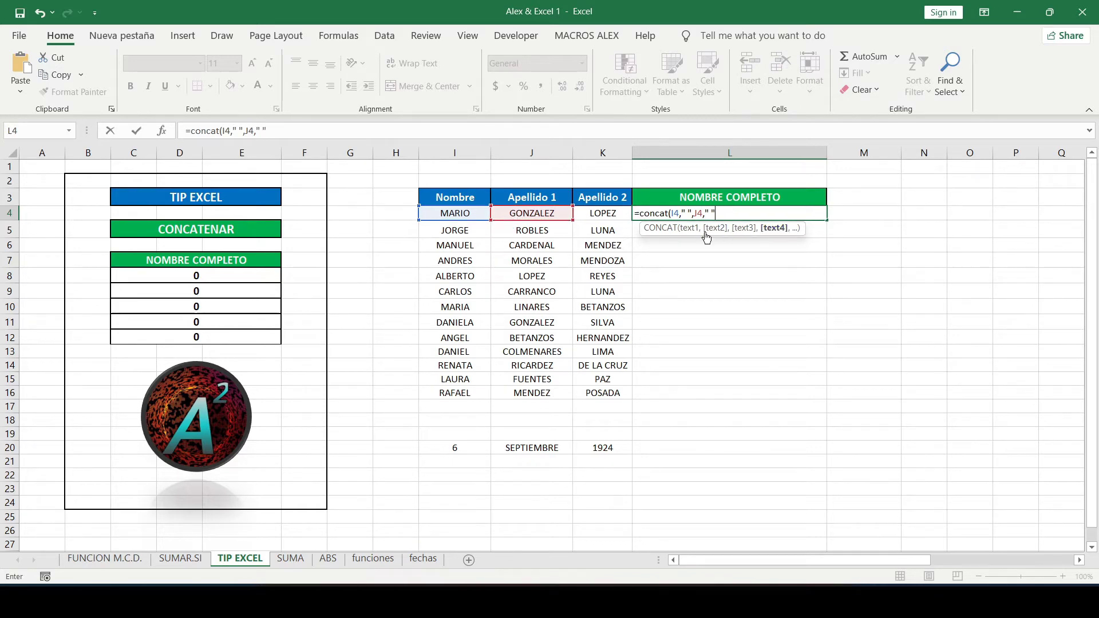
type(",")
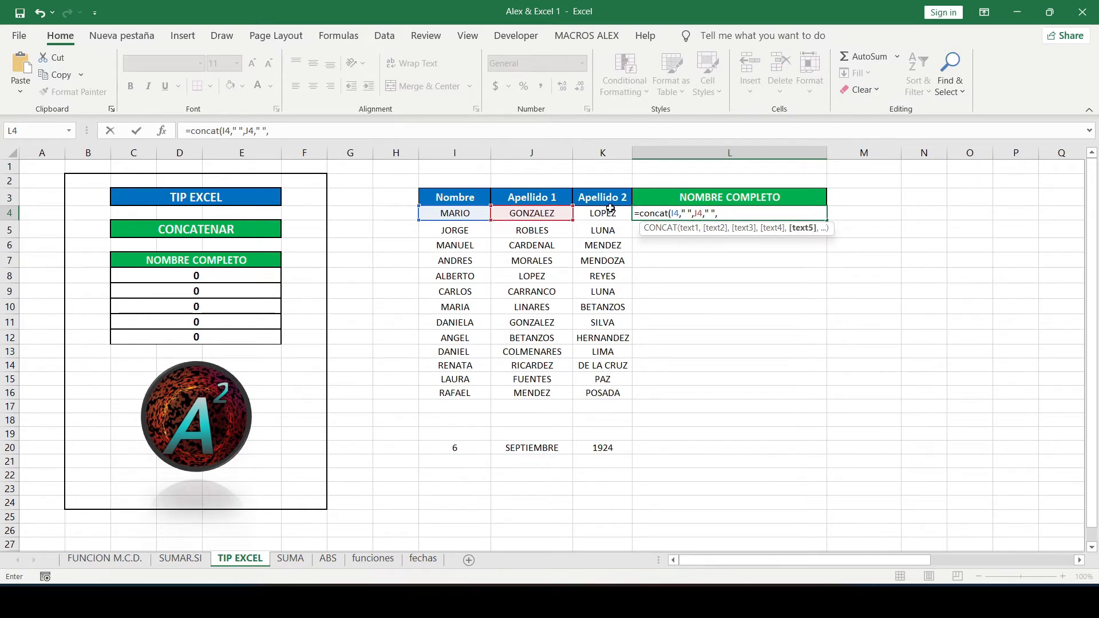
left_click(608, 214)
type(")")
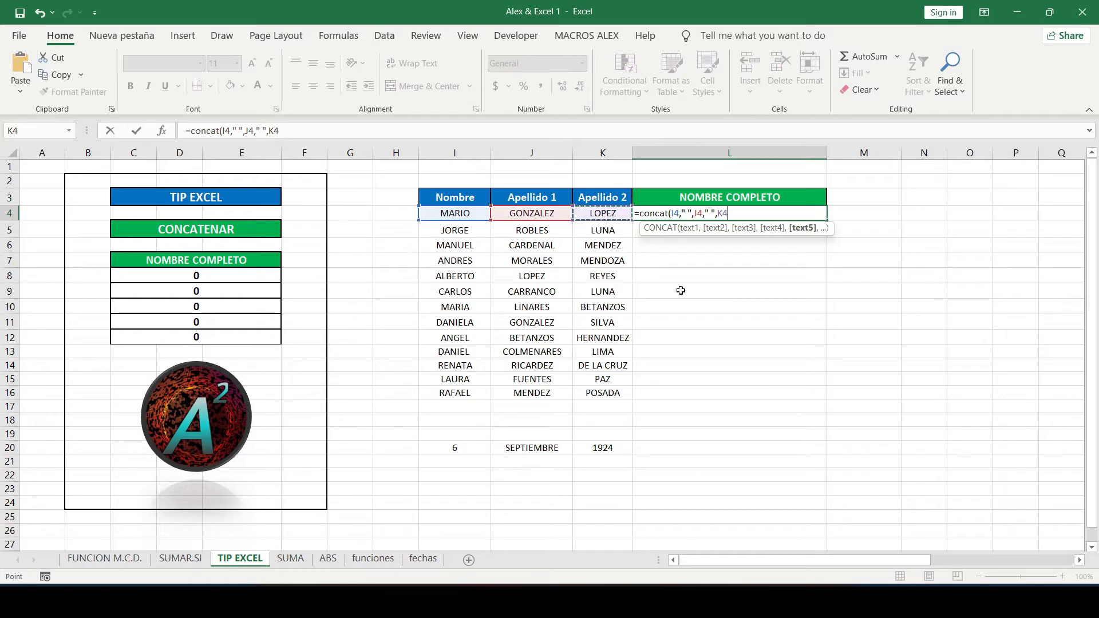
key("Return")
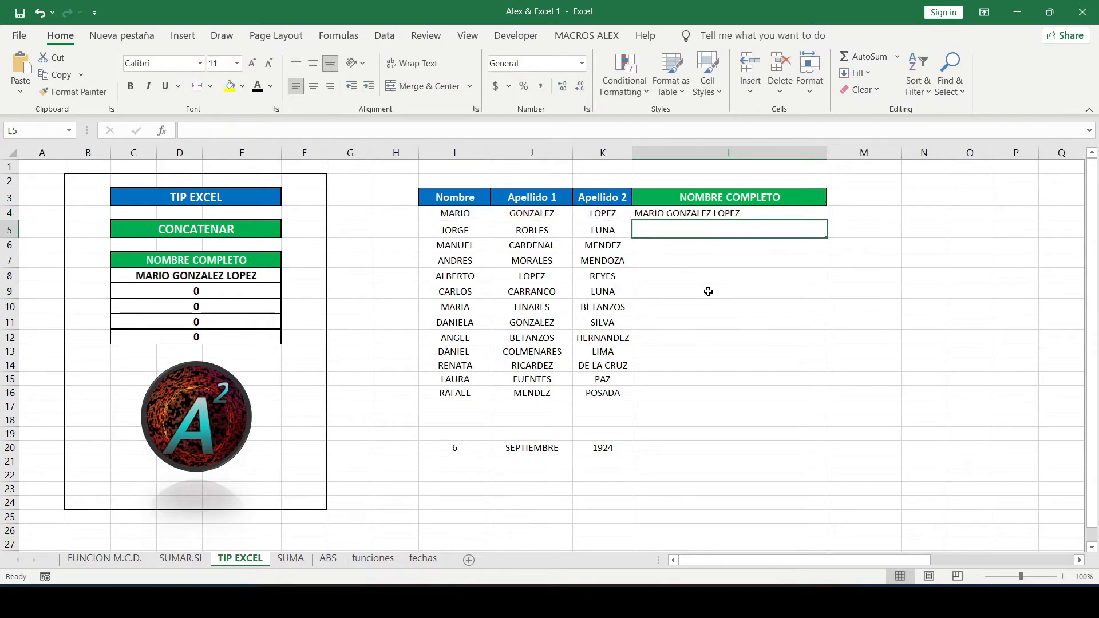
Copy L4's CONCAT formula down the NOMBRE COMPLETO column through row 16
left_click(714, 268)
left_click(686, 232)
left_click(681, 216)
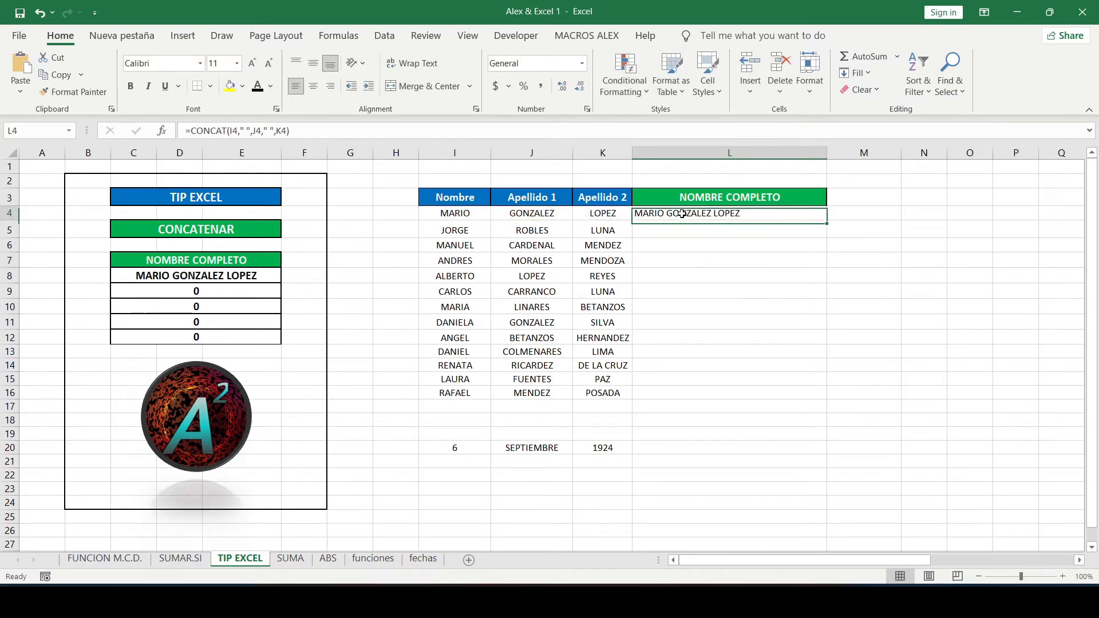
double_click(825, 219)
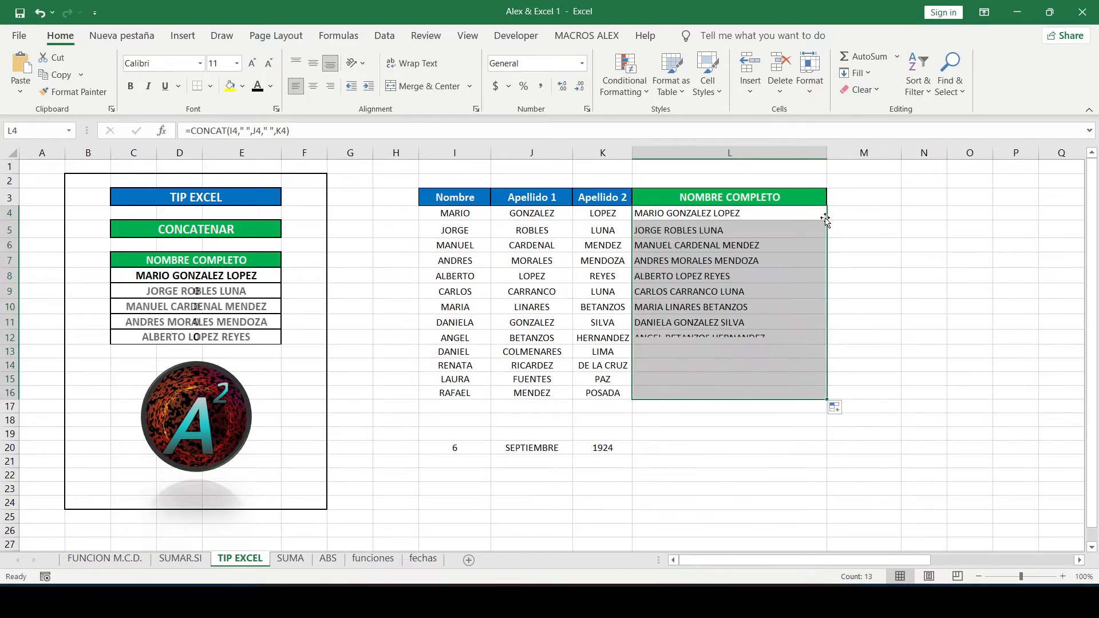
left_click(768, 258)
left_click(707, 215)
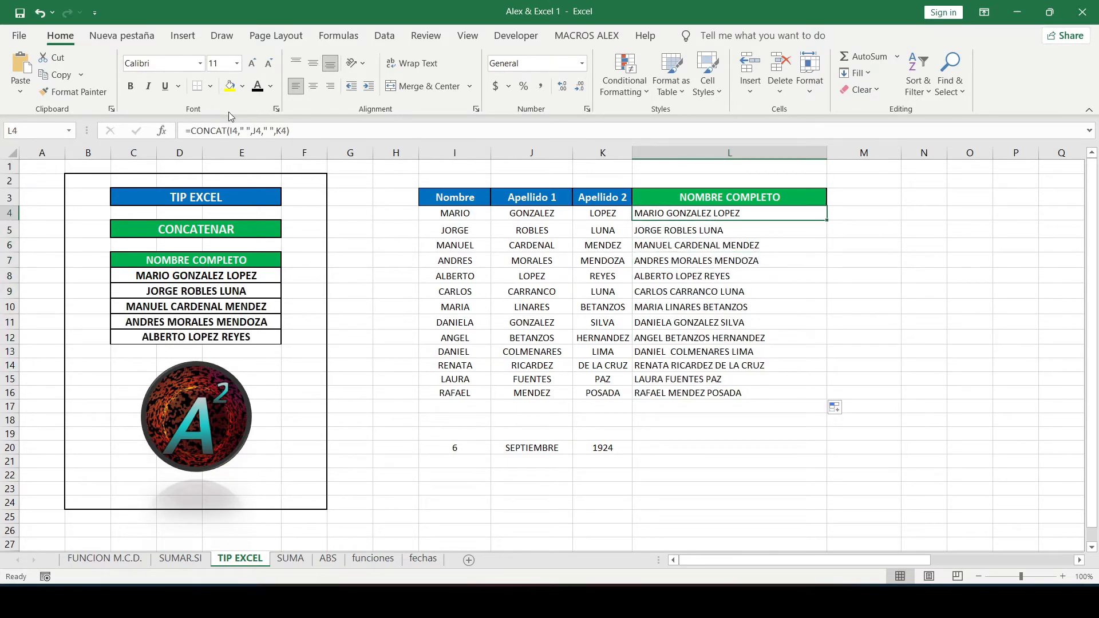
left_click(245, 131)
key("BackSpace")
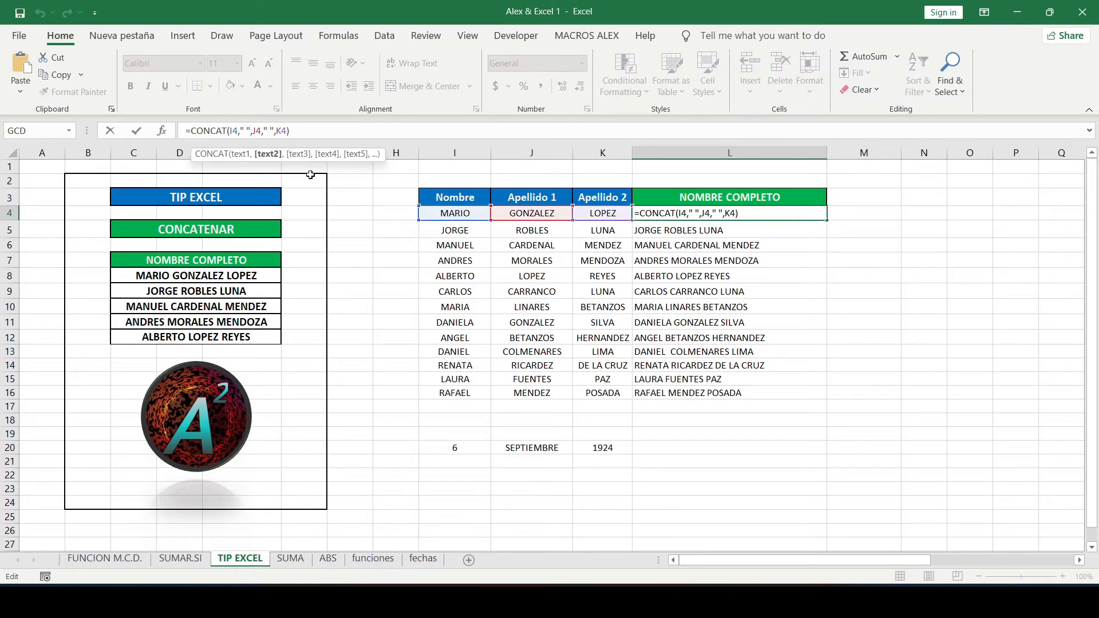
key("BackSpace")
key("BackSpace")
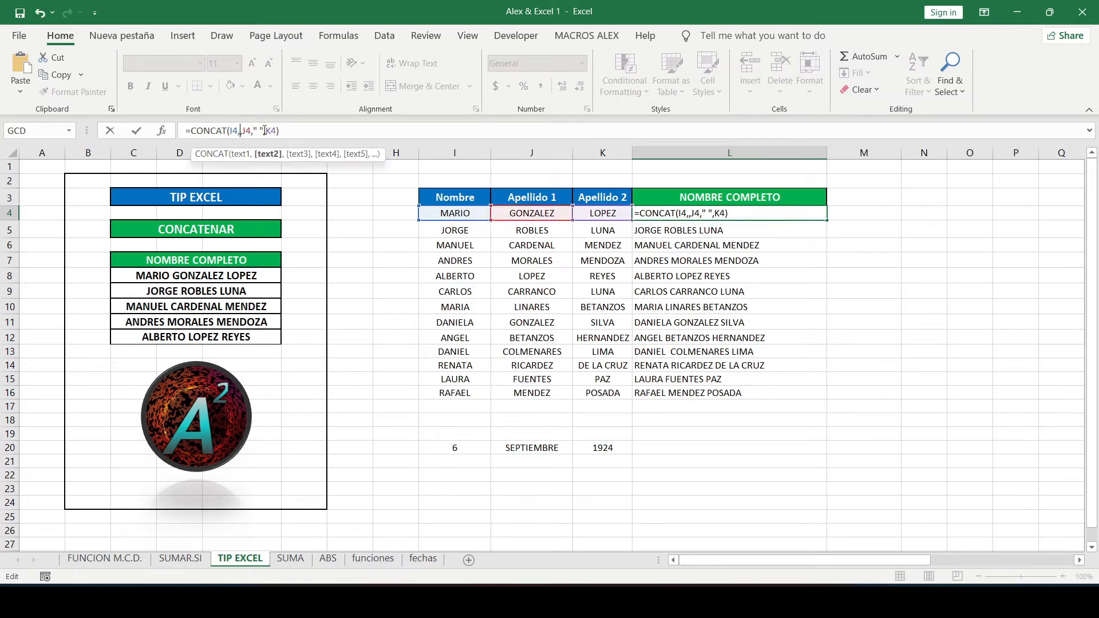
key("BackSpace")
key("BackSpace")
key("BackSpace")
key("Left")
key("Left")
key("Left")
key("BackSpace")
key("Return")
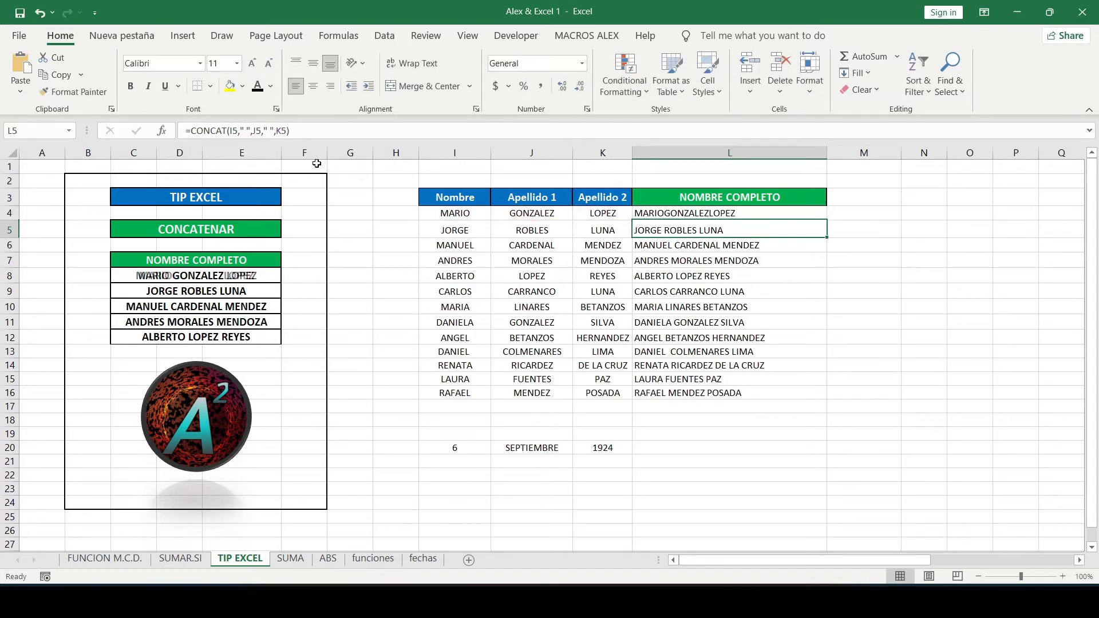
left_click(731, 216)
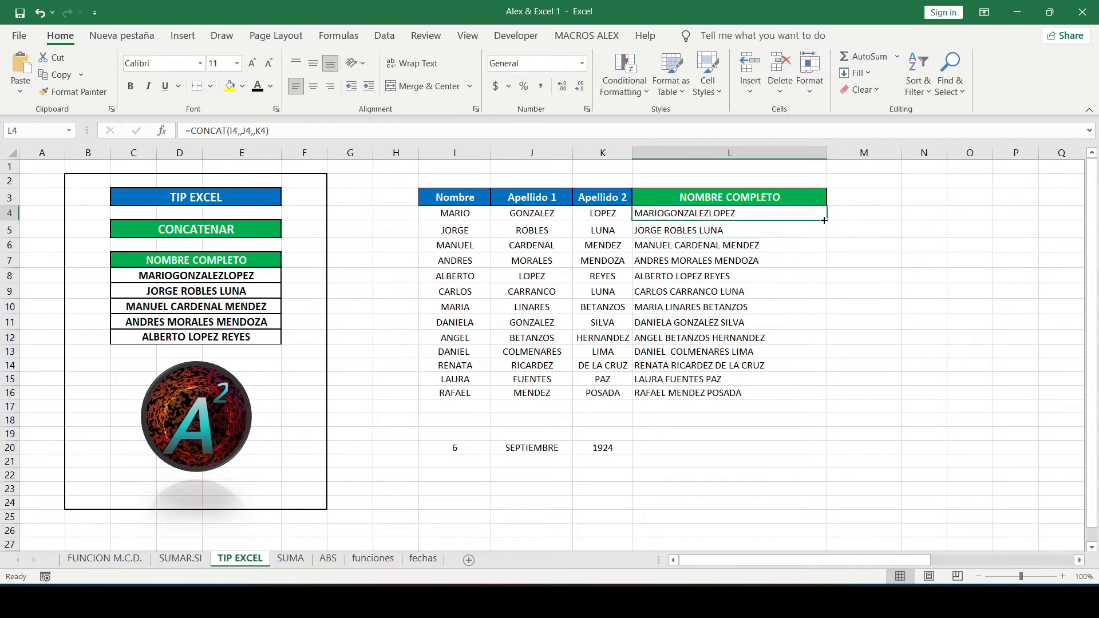
left_click(790, 231)
left_click_drag(826, 238, 825, 216)
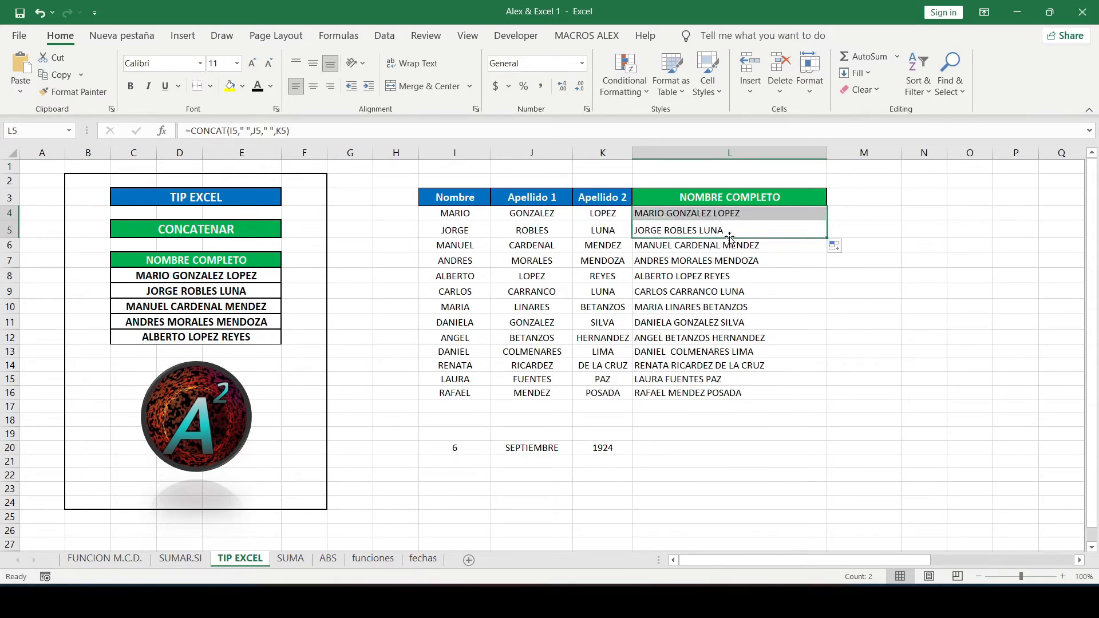
left_click_drag(750, 276, 738, 246)
left_click(702, 276)
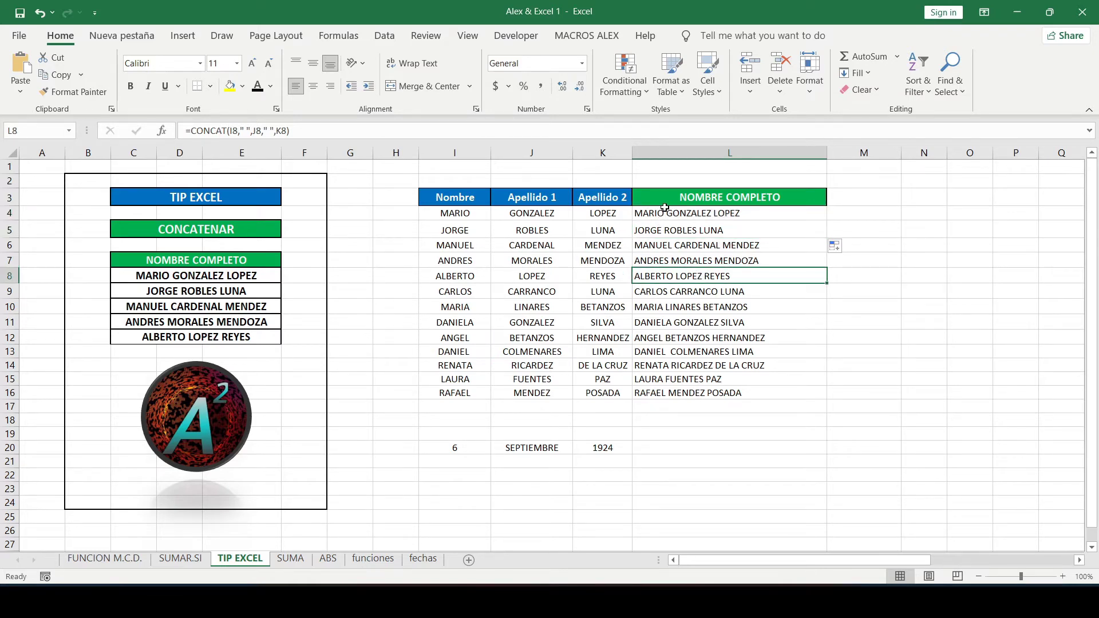
left_click(667, 448)
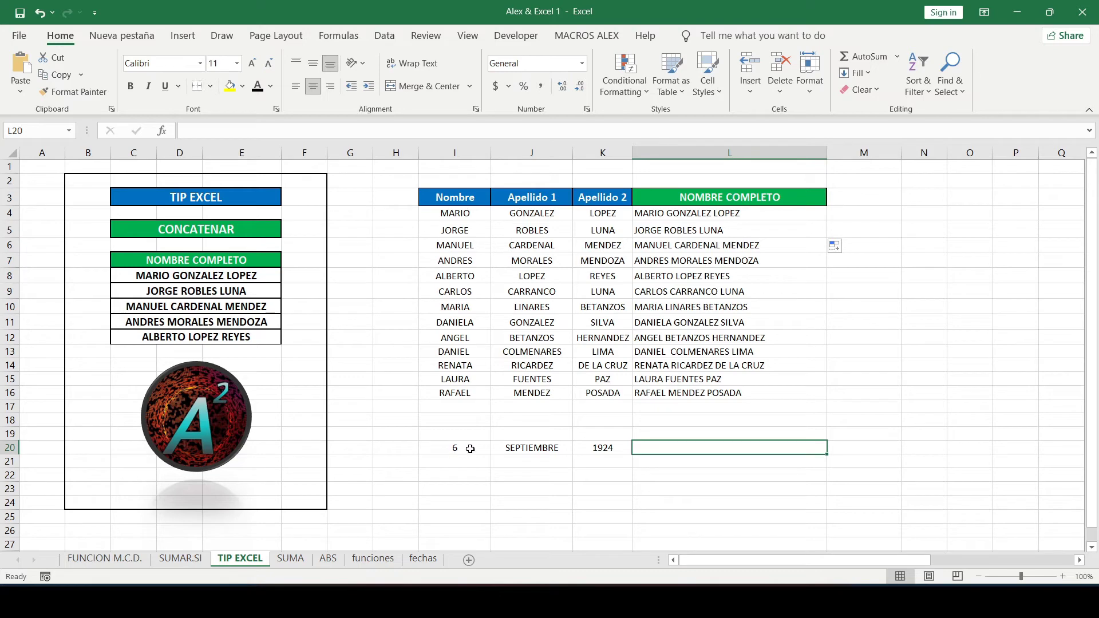
In L20, start a CONCAT formula joining the day in I20 with " ","de"," "
left_click(708, 319)
key("Up")
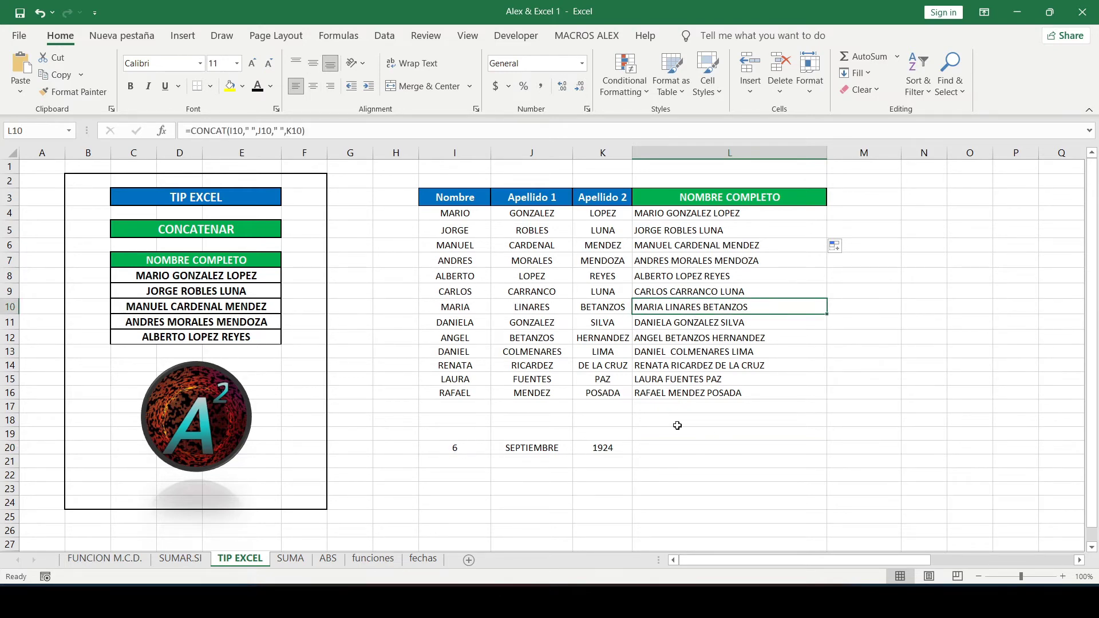
left_click(686, 446)
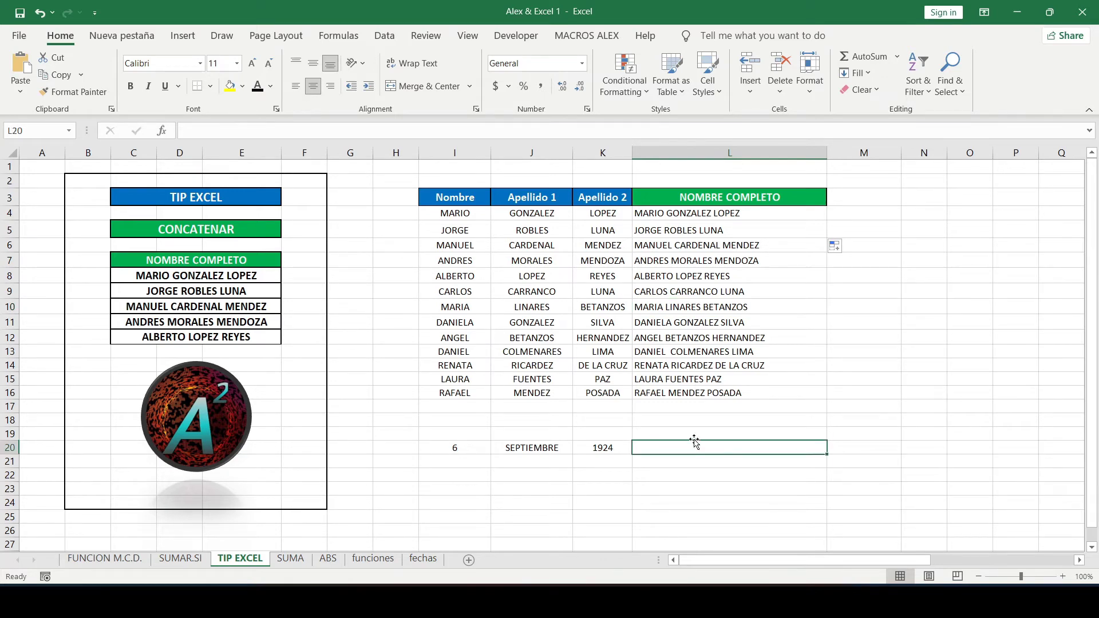
type("=concat")
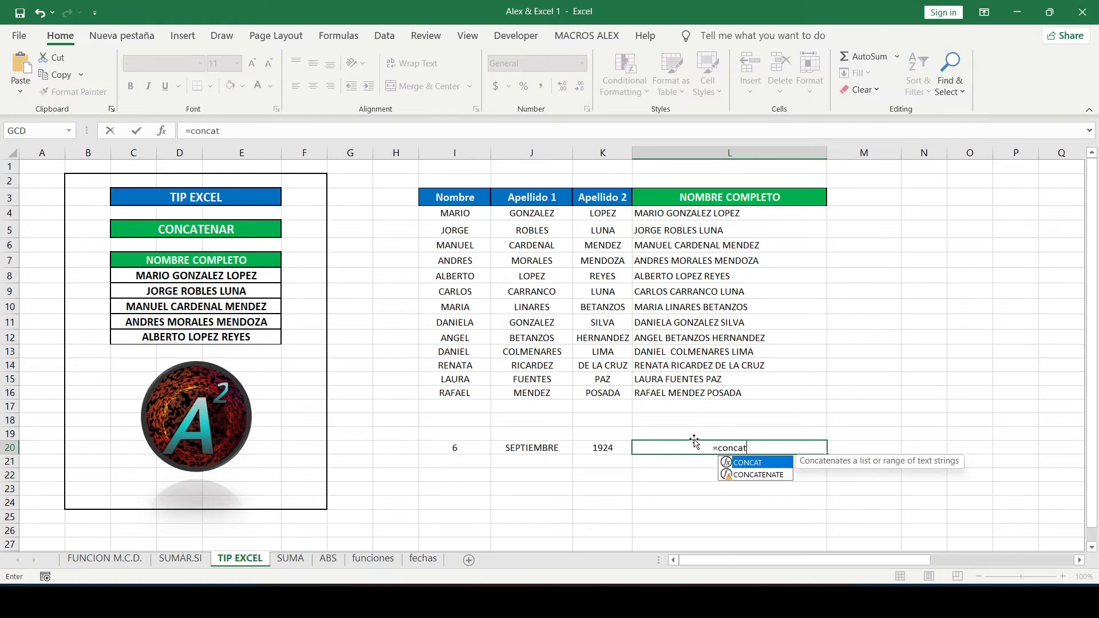
key("Tab")
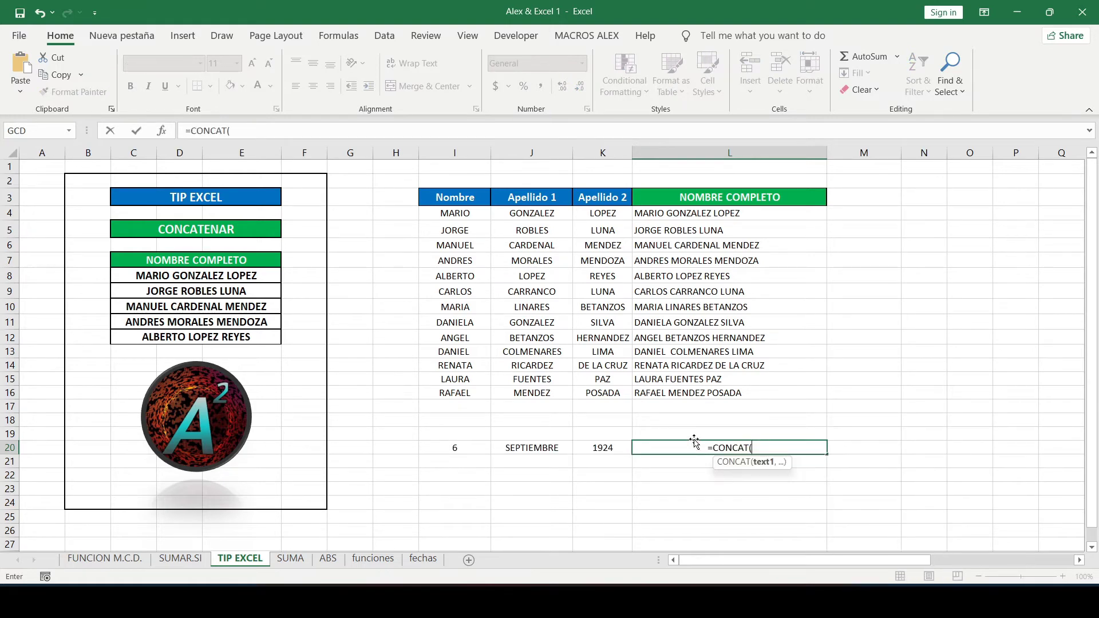
left_click(470, 447)
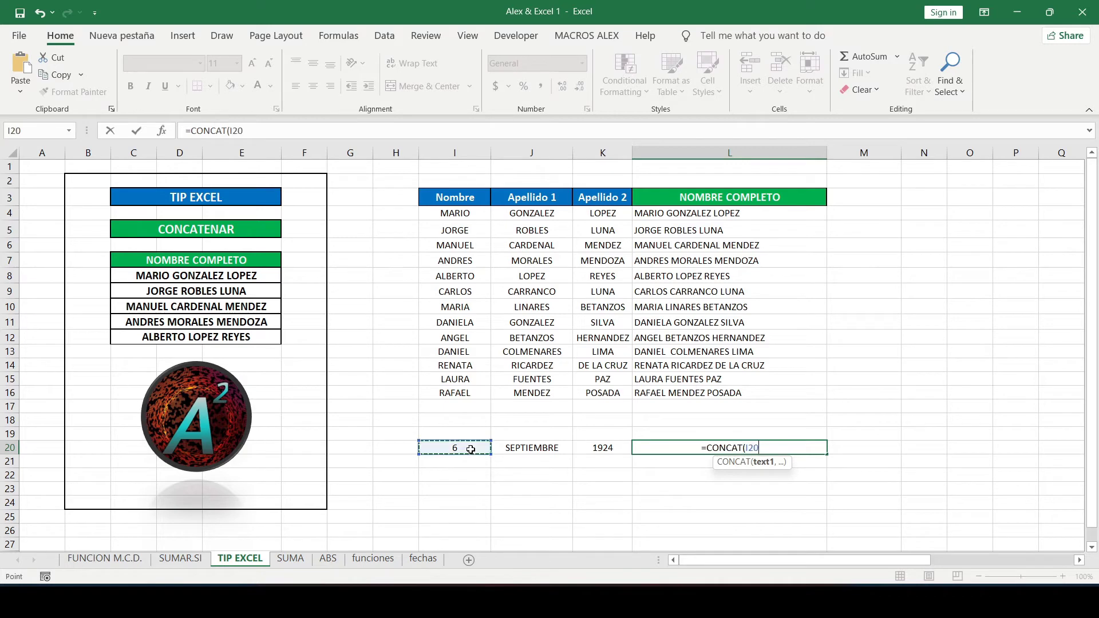
type(",")
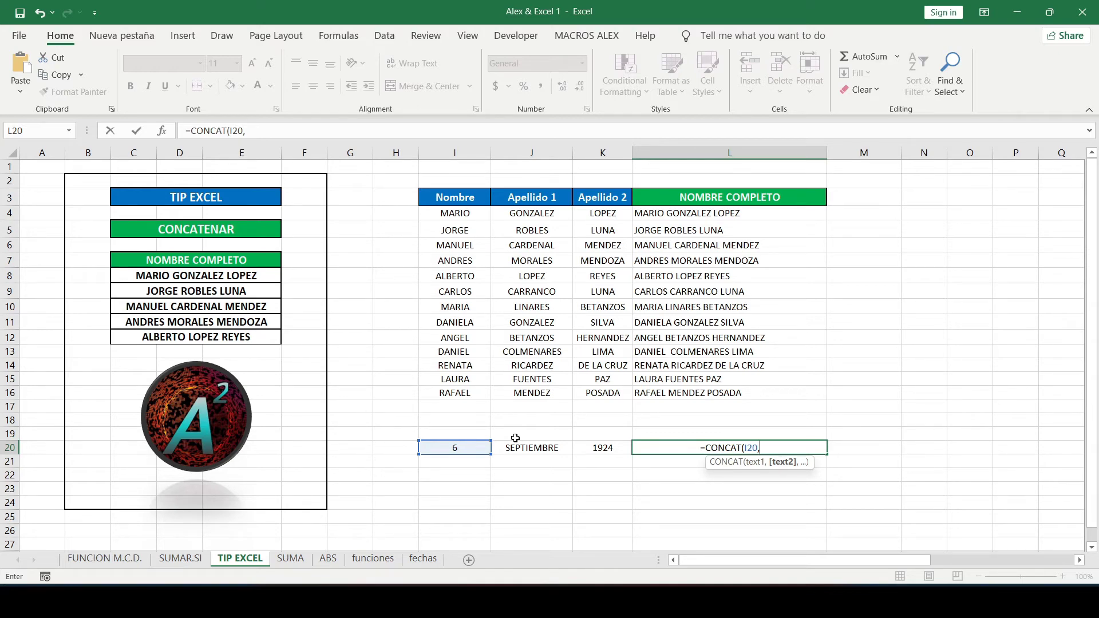
type("\"")
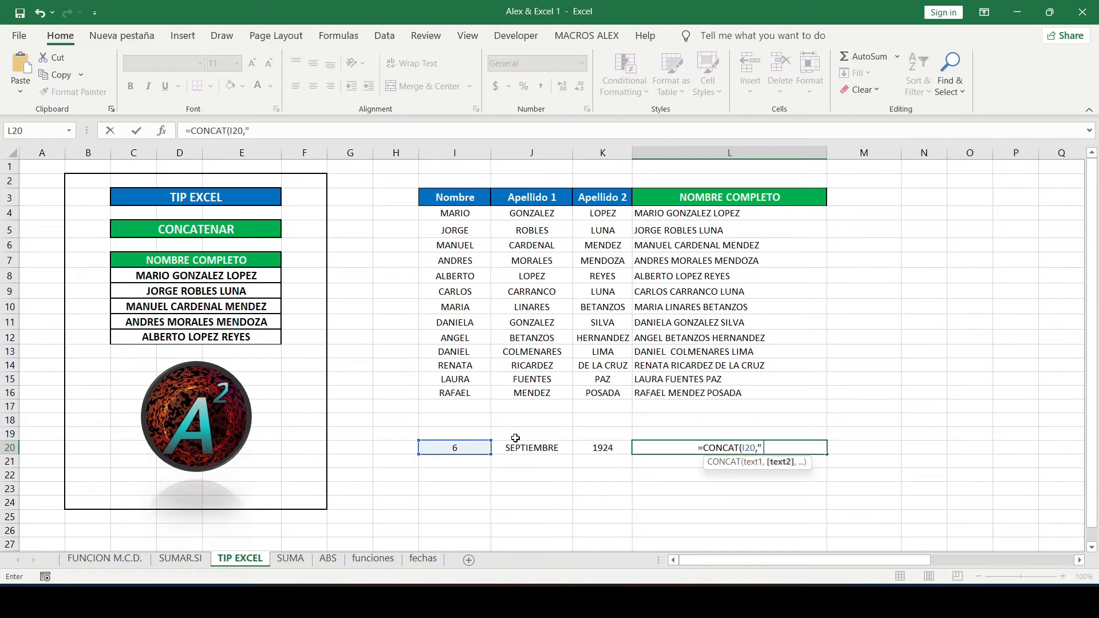
type(" \",")
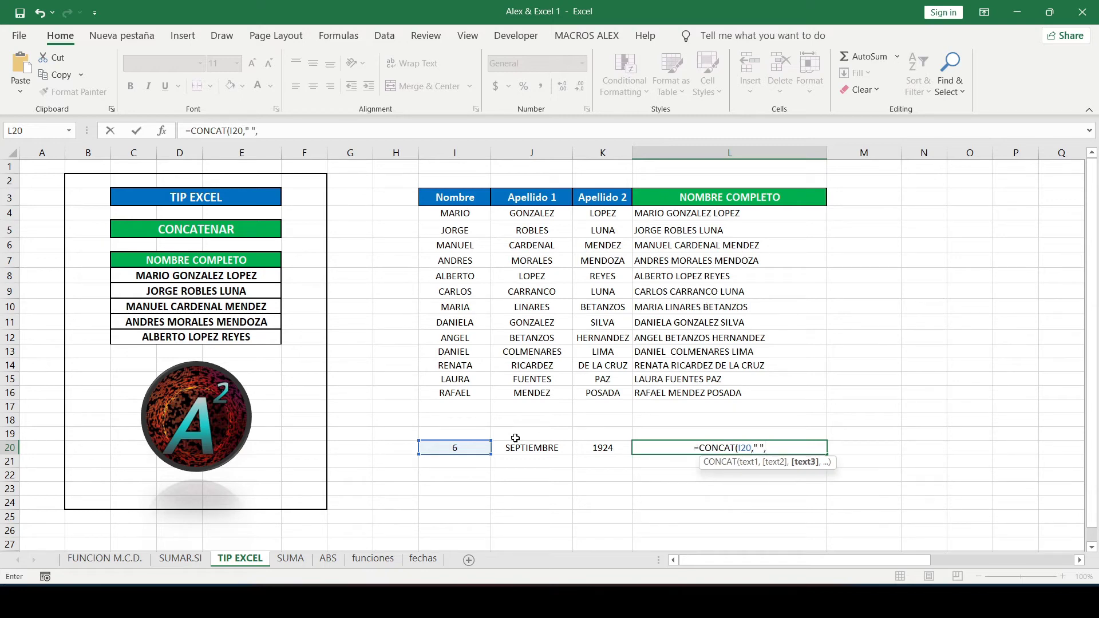
type("\"")
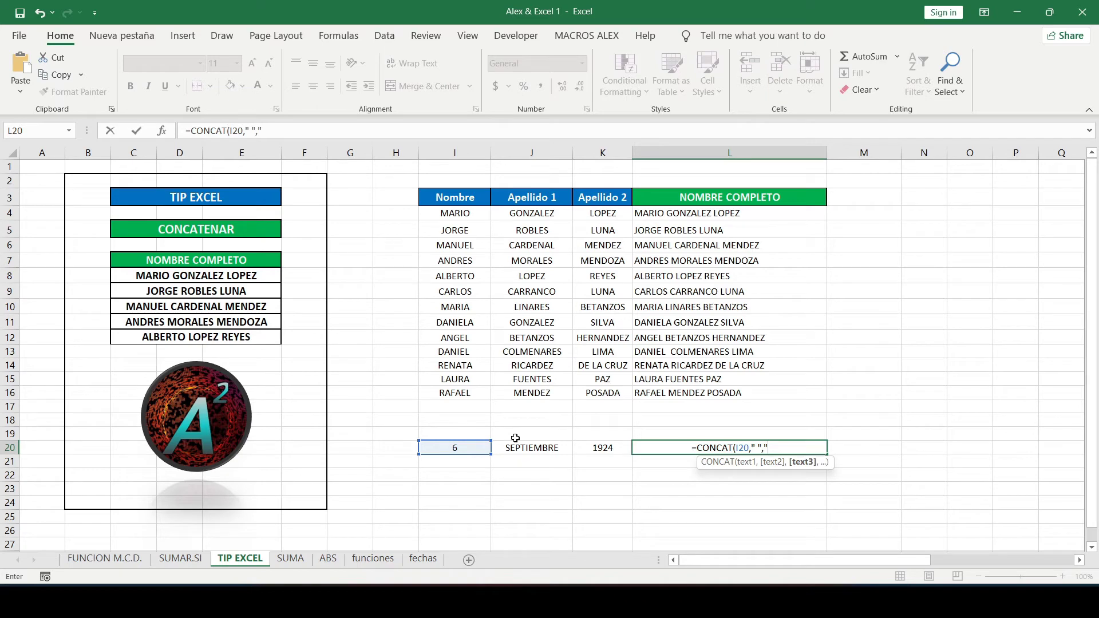
type("de\"")
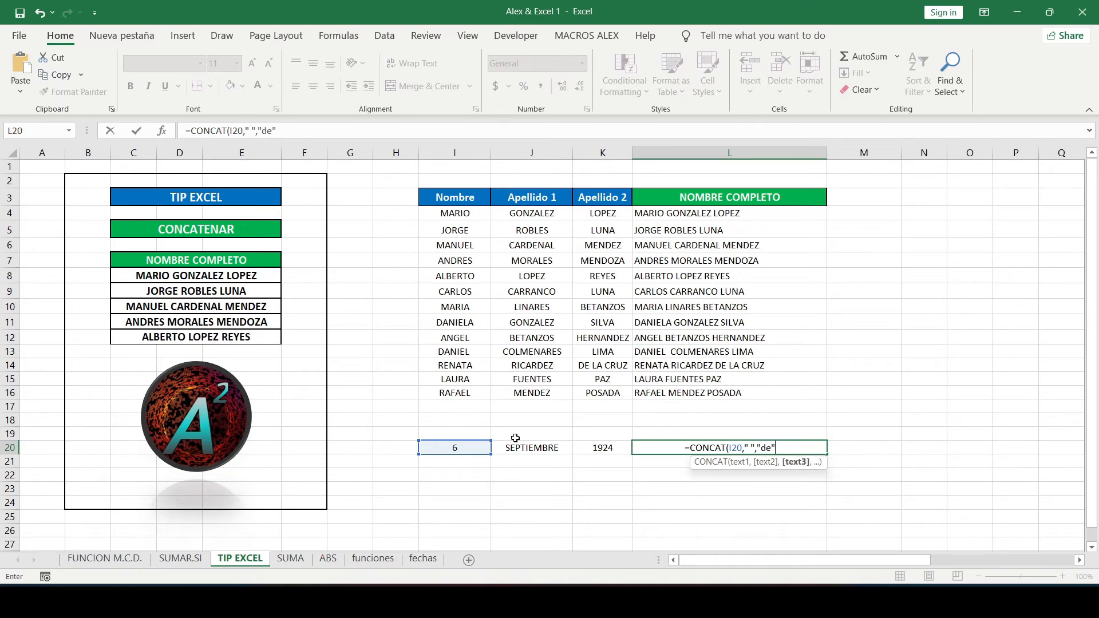
type(",")
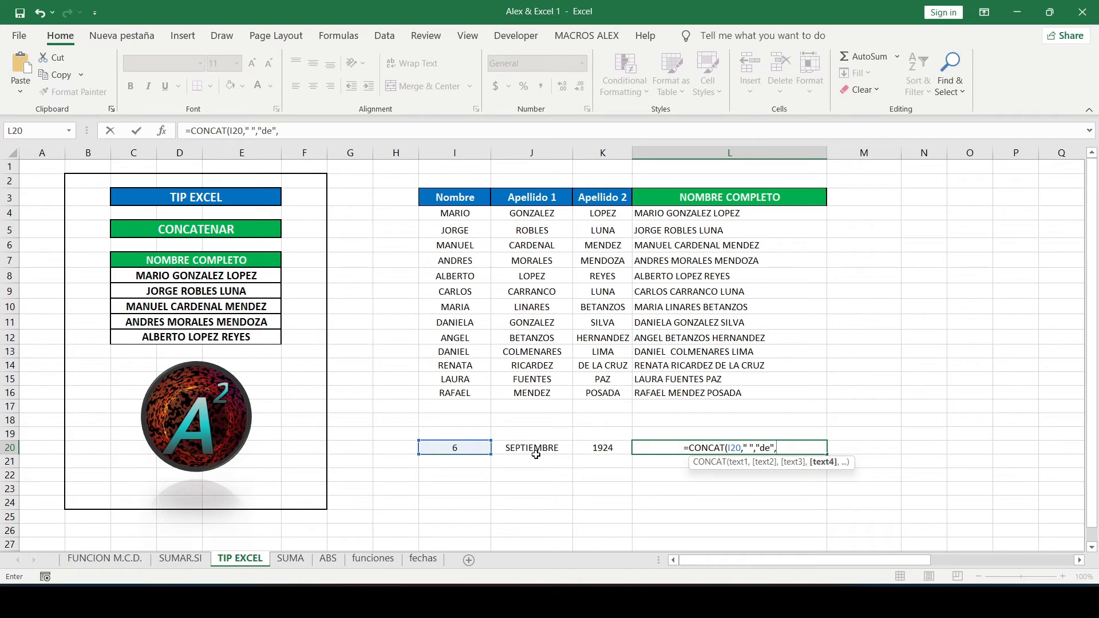
type("\" \"")
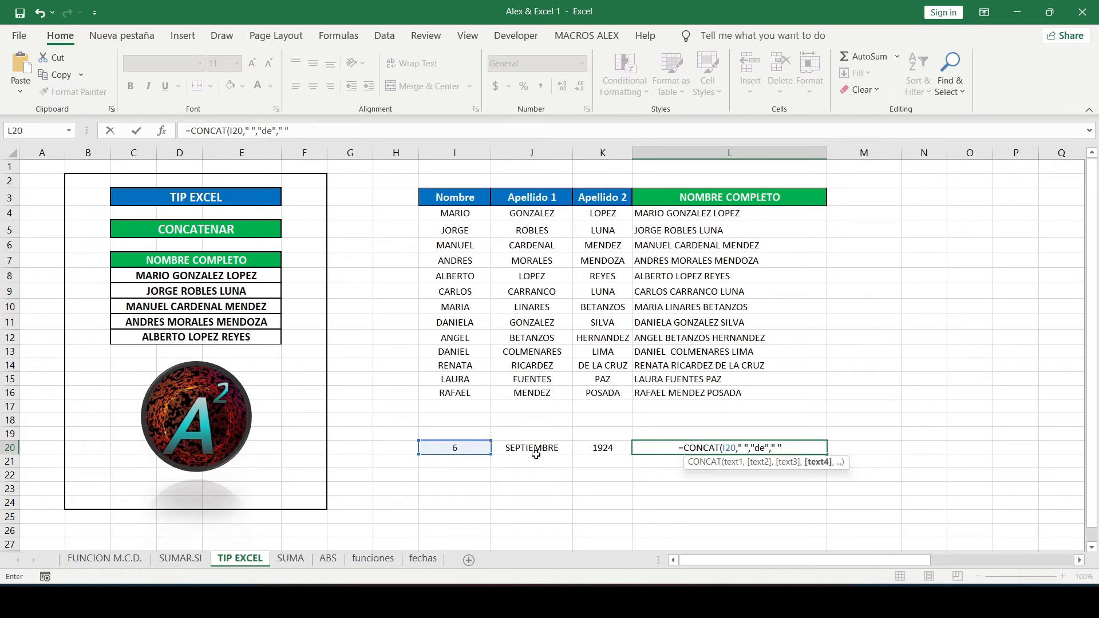
type(",")
Add month J20, another " de " and year K20 so L20 reads 6 de SEPTIEMBRE de 1924
left_click(541, 448)
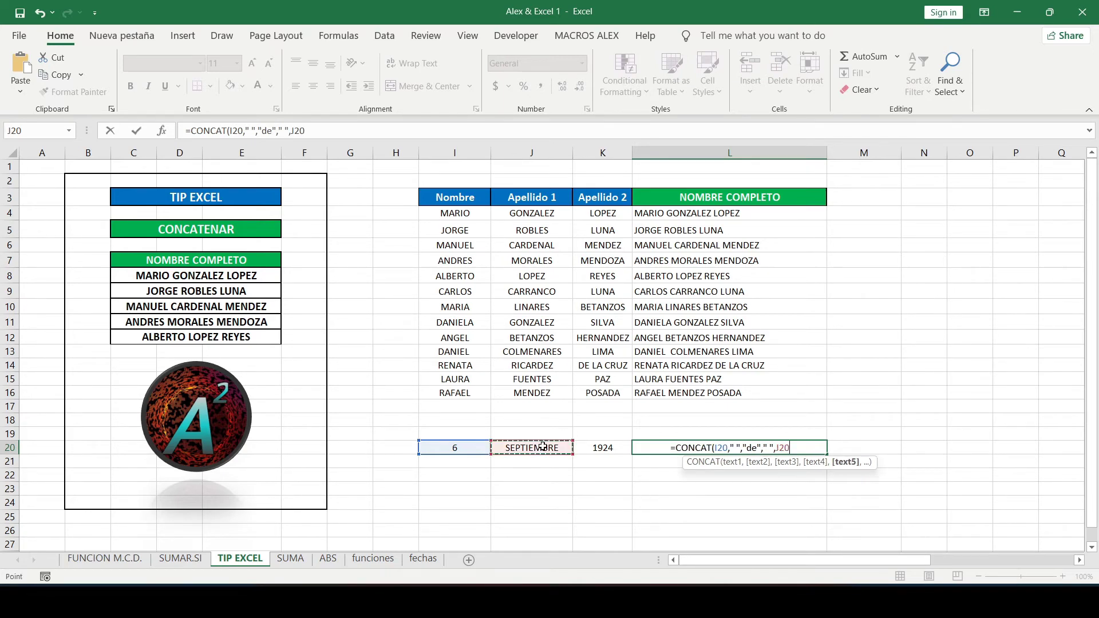
type(",")
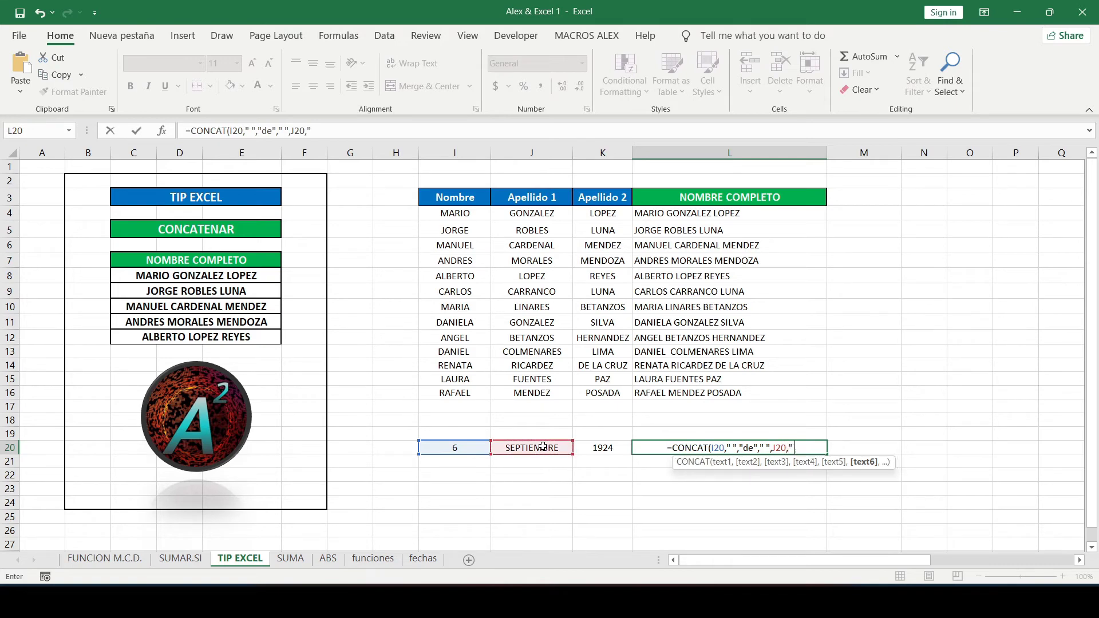
type("\" \",")
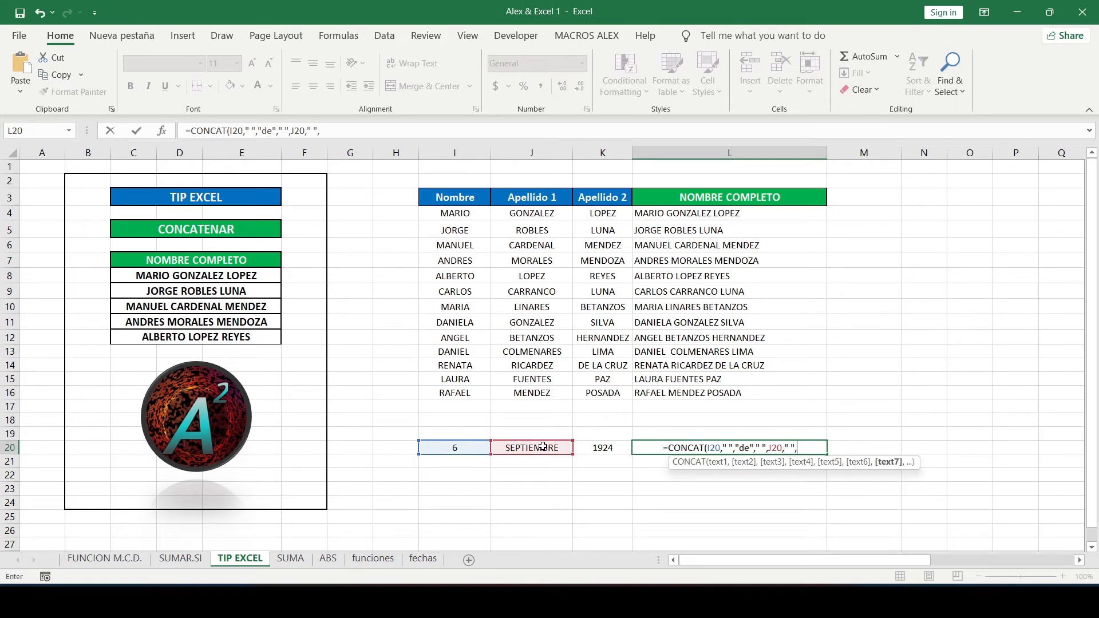
type("\"de")
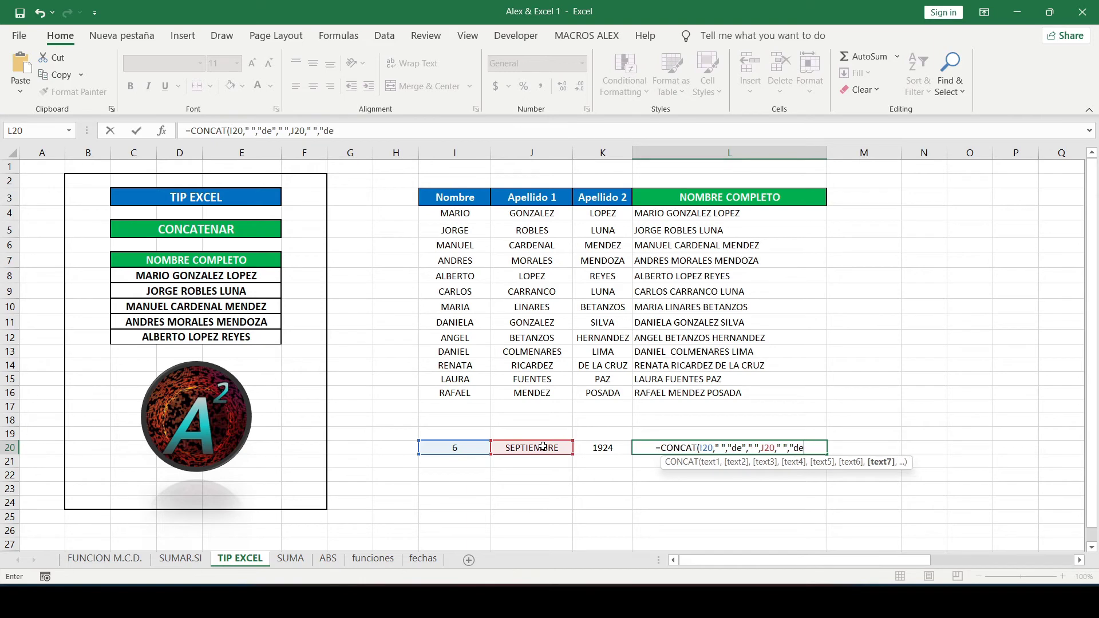
type("\",")
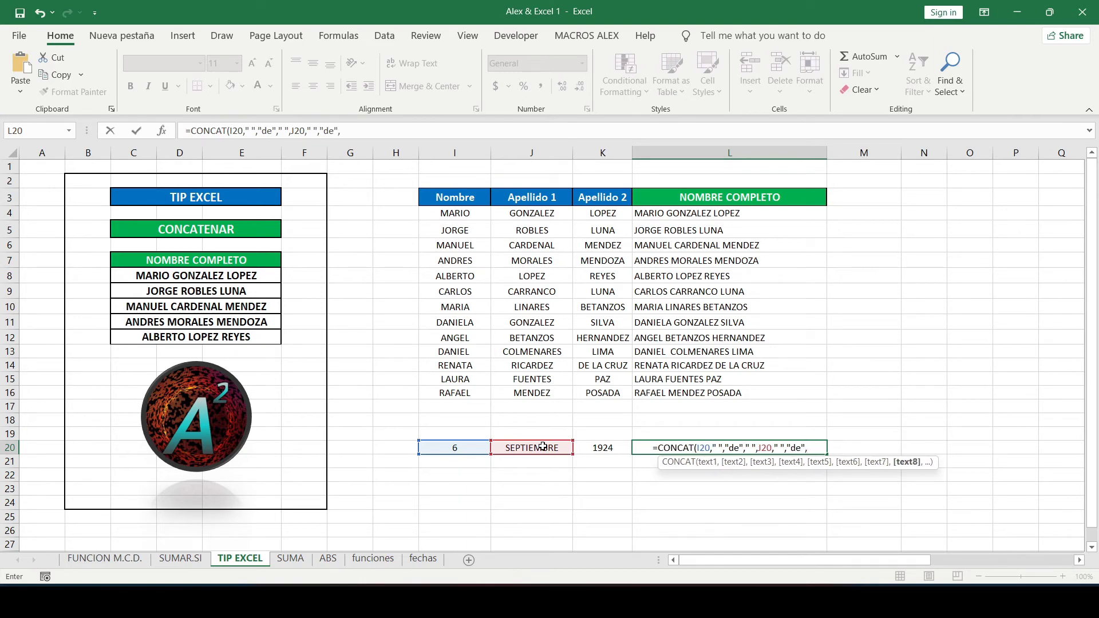
type("\" \"")
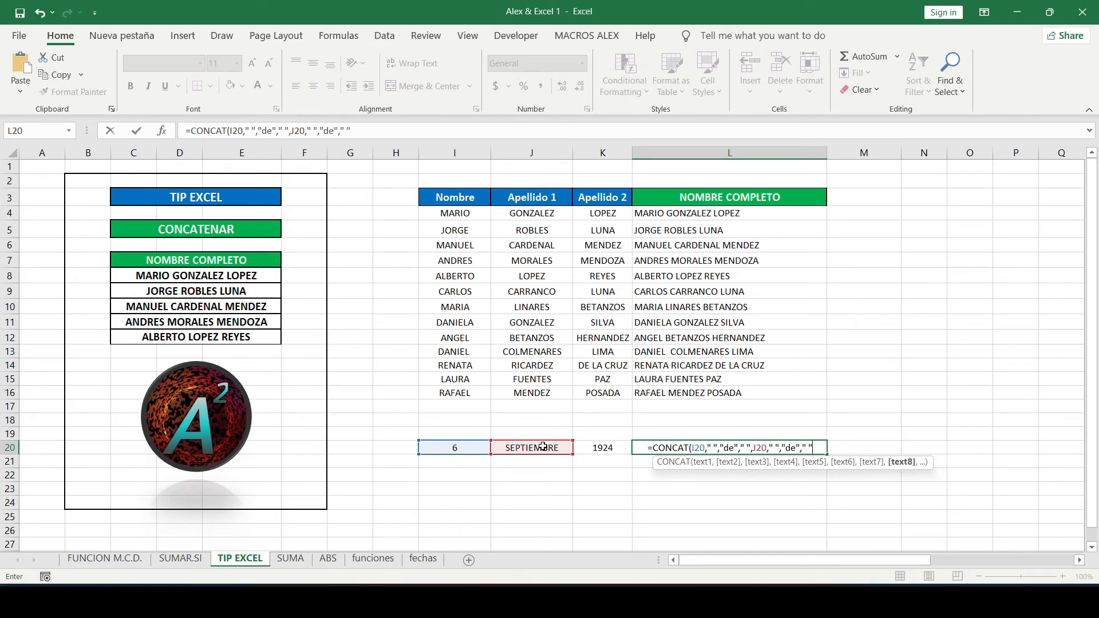
type(",")
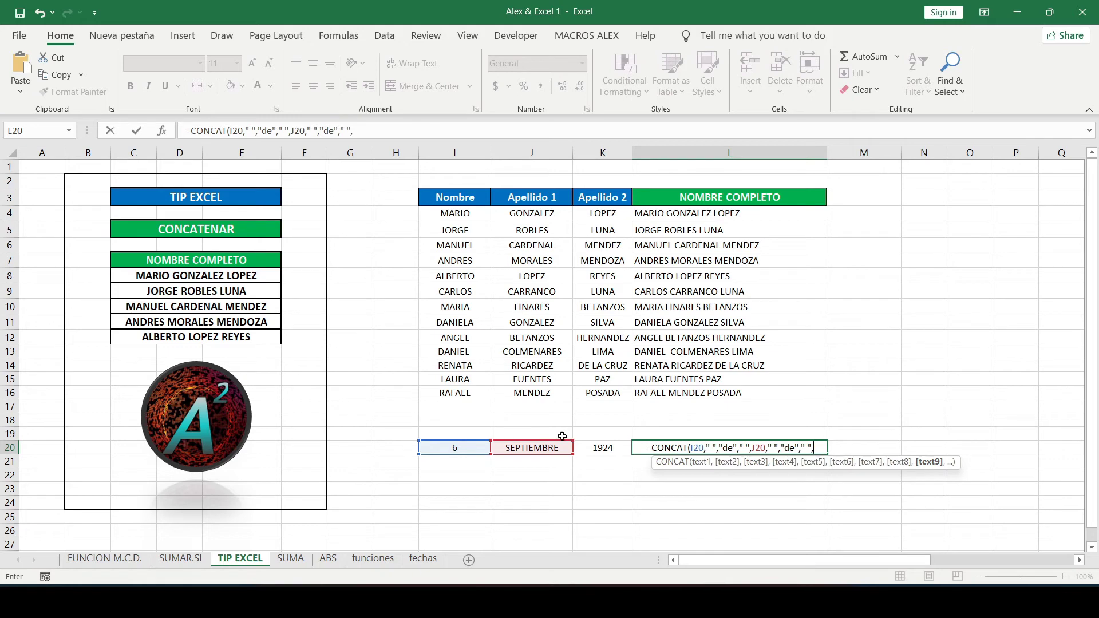
left_click(602, 445)
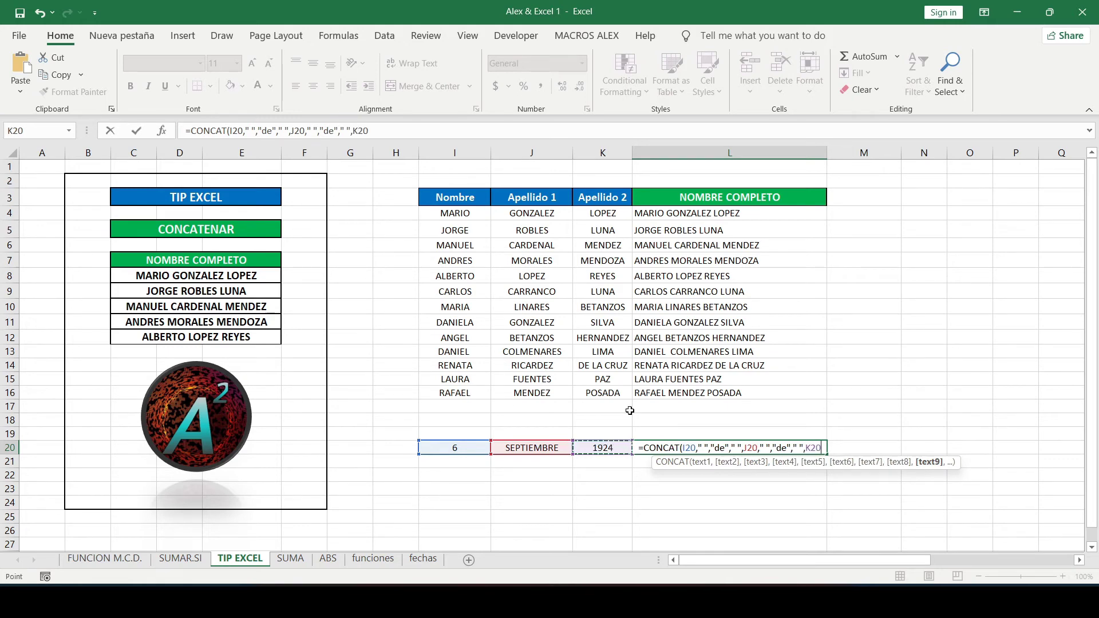
type(",)")
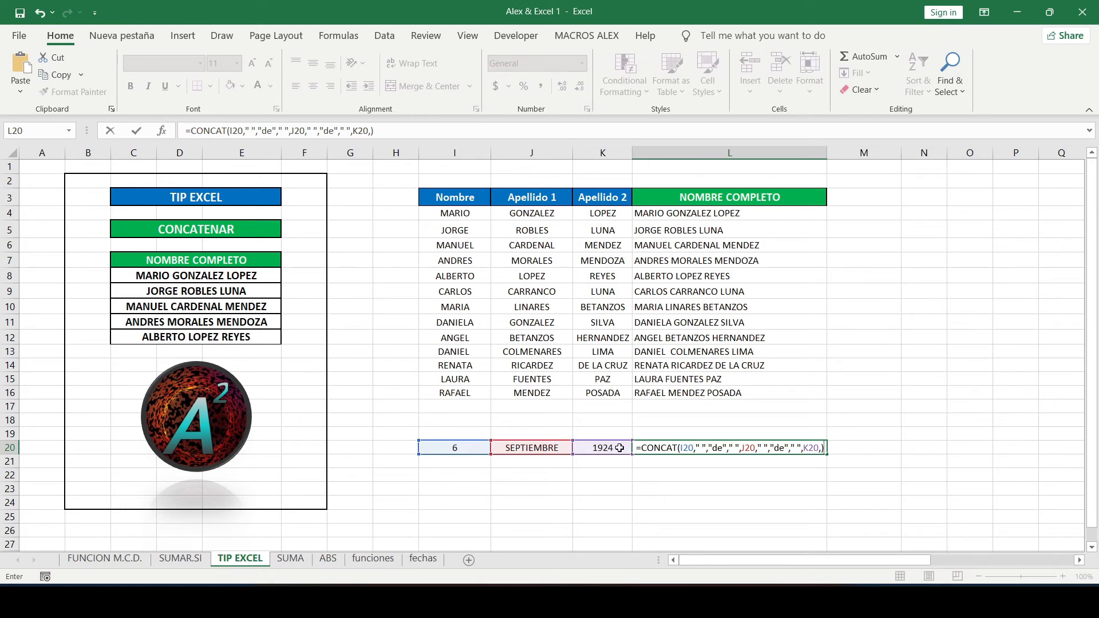
key("Return")
left_click(725, 477)
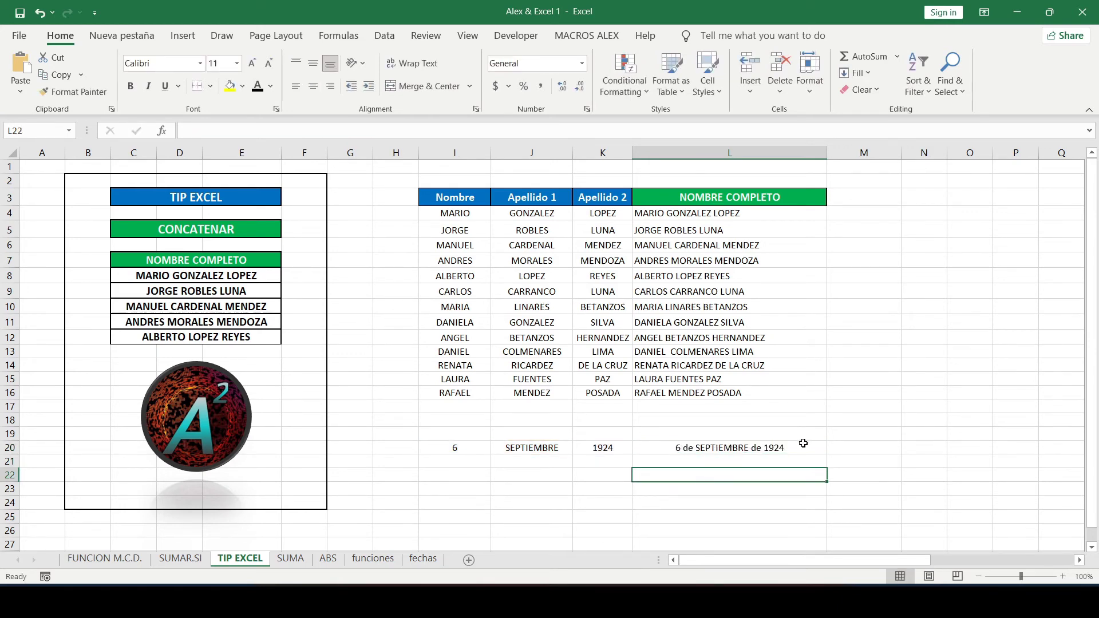
left_click(747, 446)
Enter =FORMULATEXT(L4) in M4 to display L4's CONCAT formula as text
left_click(880, 211)
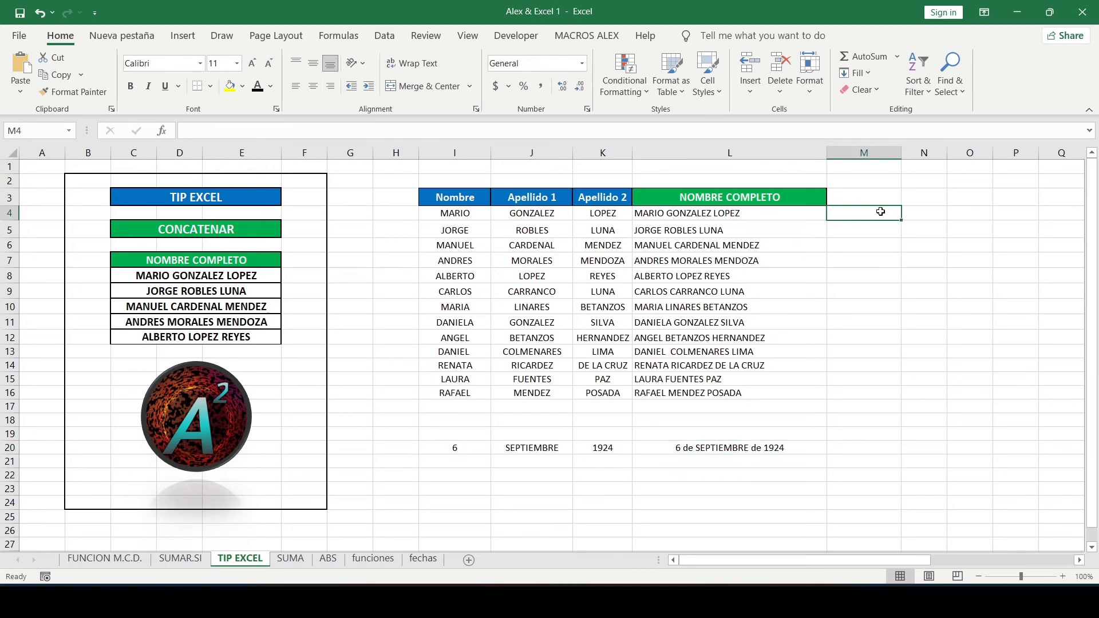
type("=")
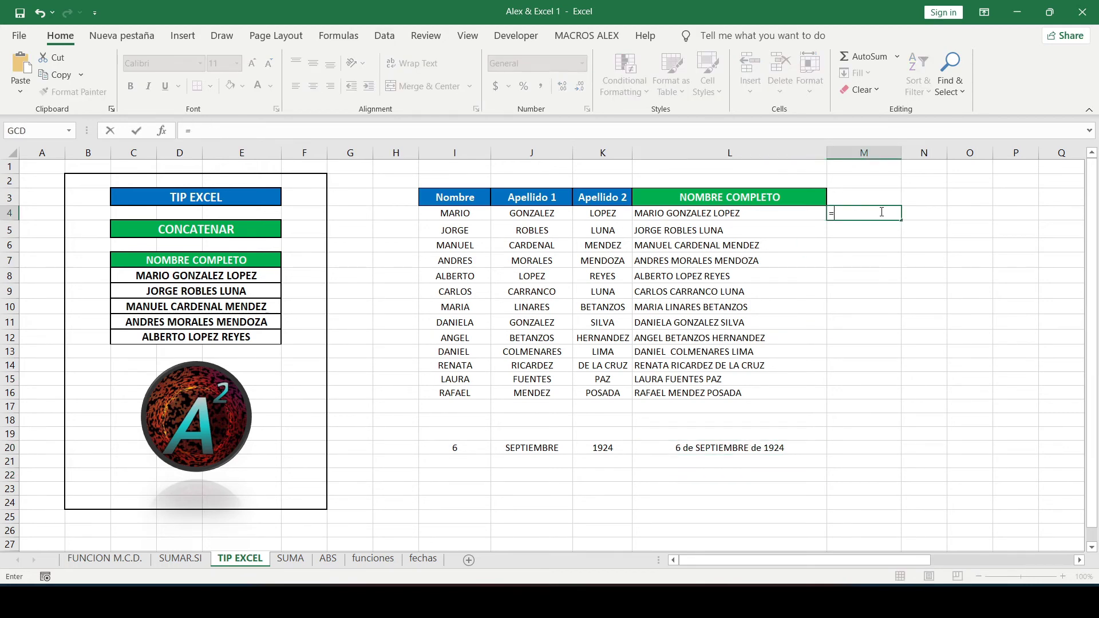
type("tex")
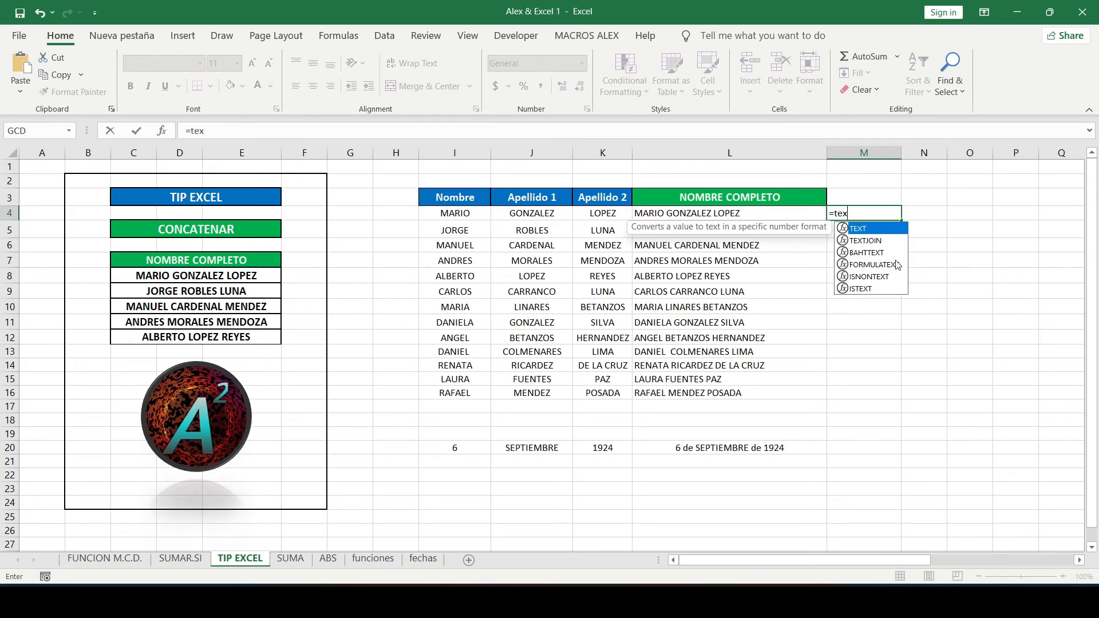
double_click(888, 268)
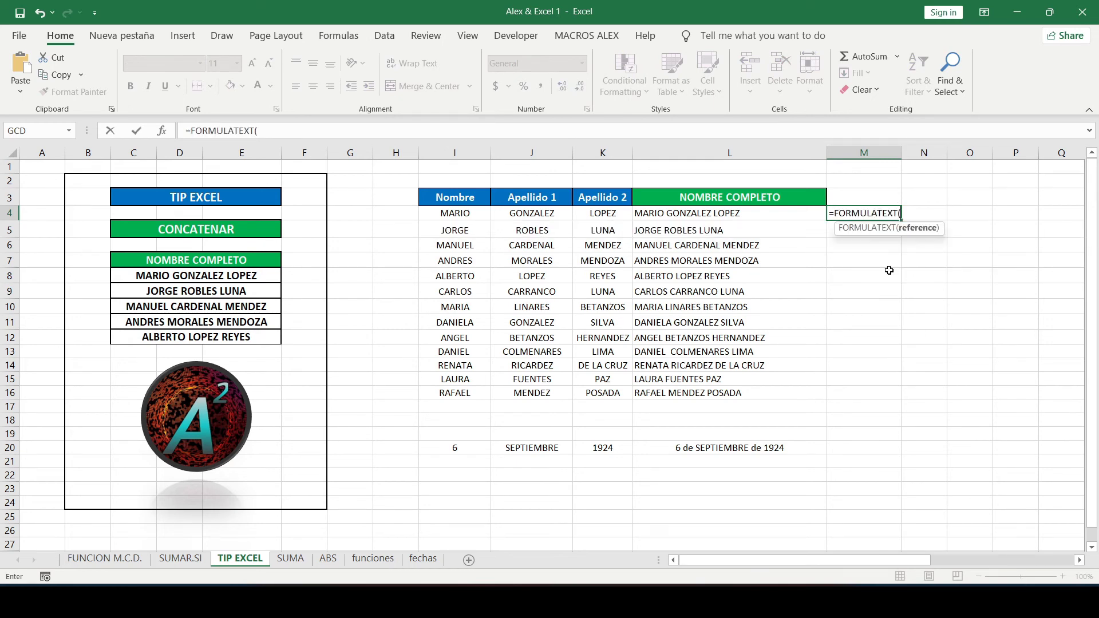
left_click(752, 217)
key("Return")
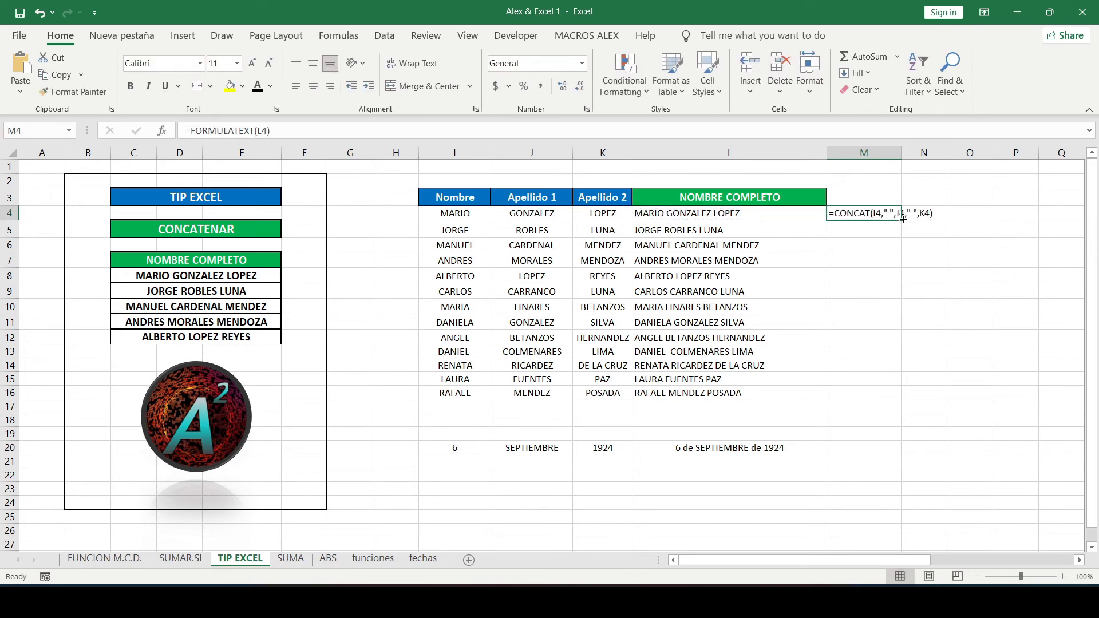
Fill the FORMULATEXT formula down M4:M16 and widen column M
double_click(903, 218)
left_click(881, 352)
left_click_drag(903, 157, 967, 157)
Copy M16's formula into M20 to show the date formula, then autofit column M
left_click(882, 393)
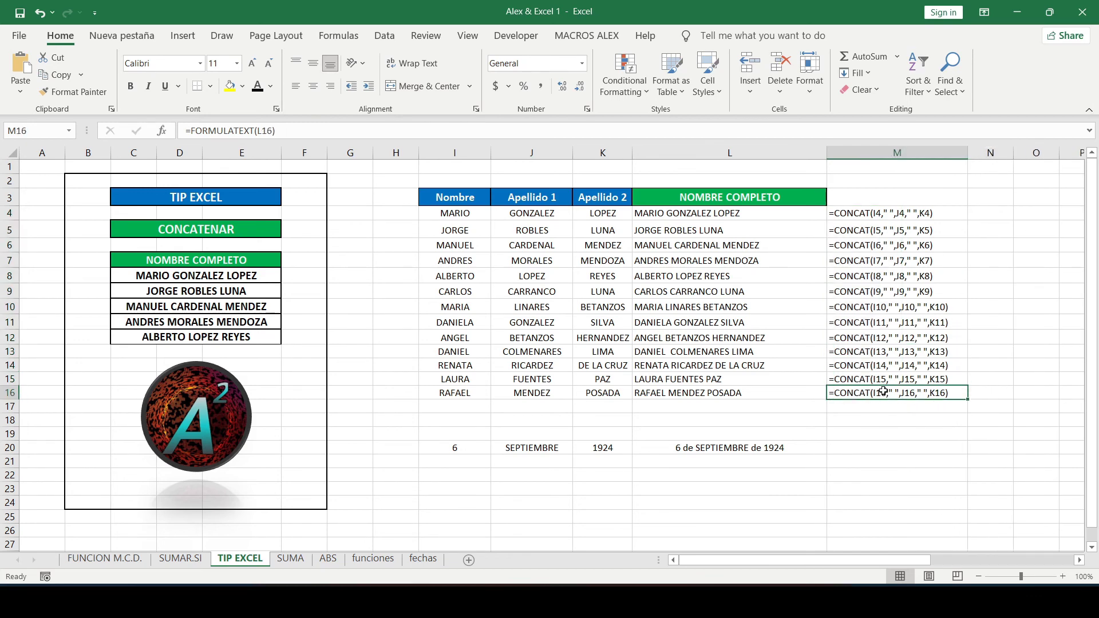
key("ctrl+c")
left_click(847, 447)
key("Return")
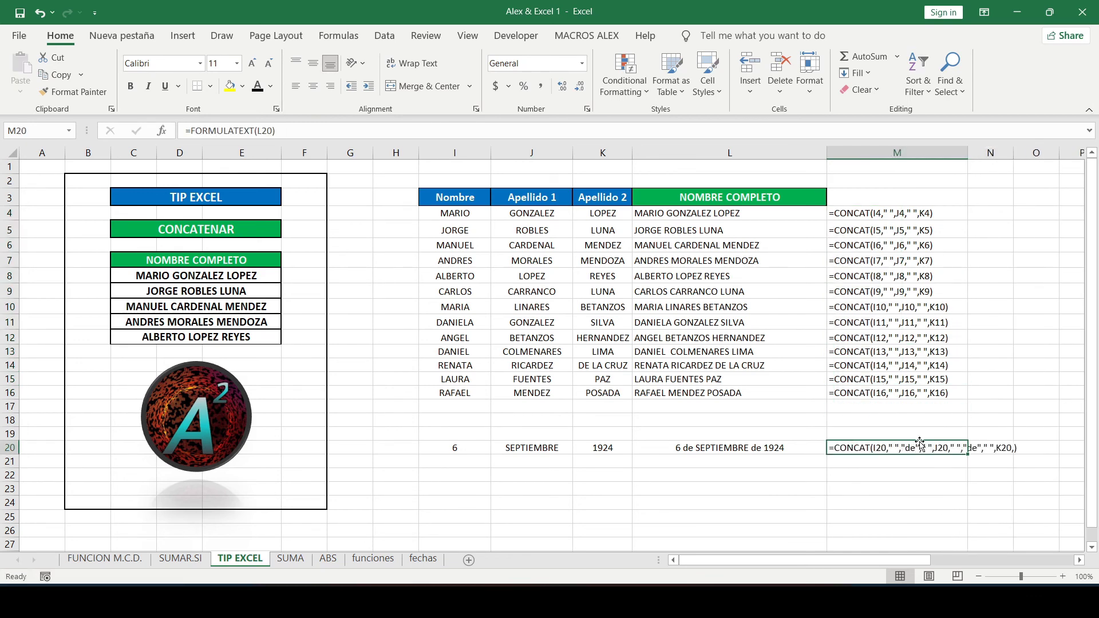
double_click(968, 148)
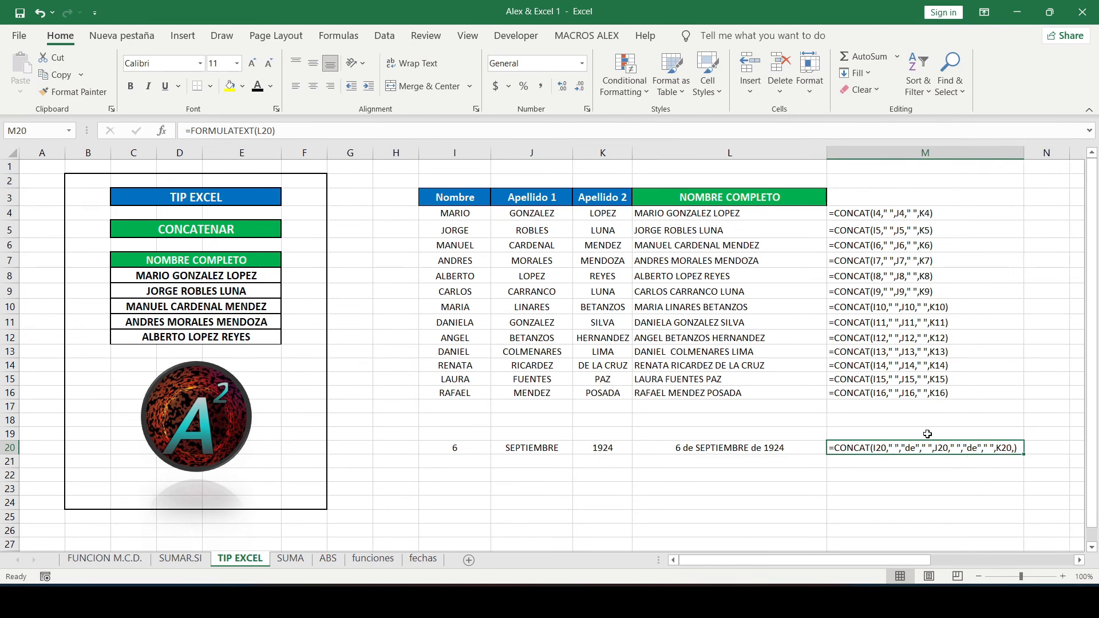
left_click(888, 488)
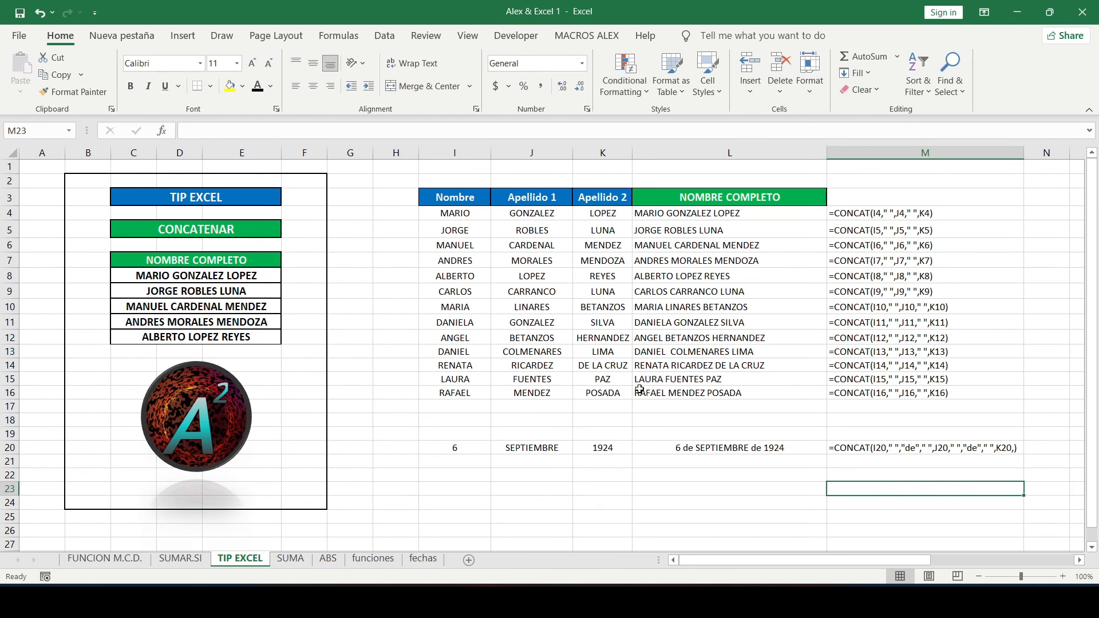
left_click(661, 366)
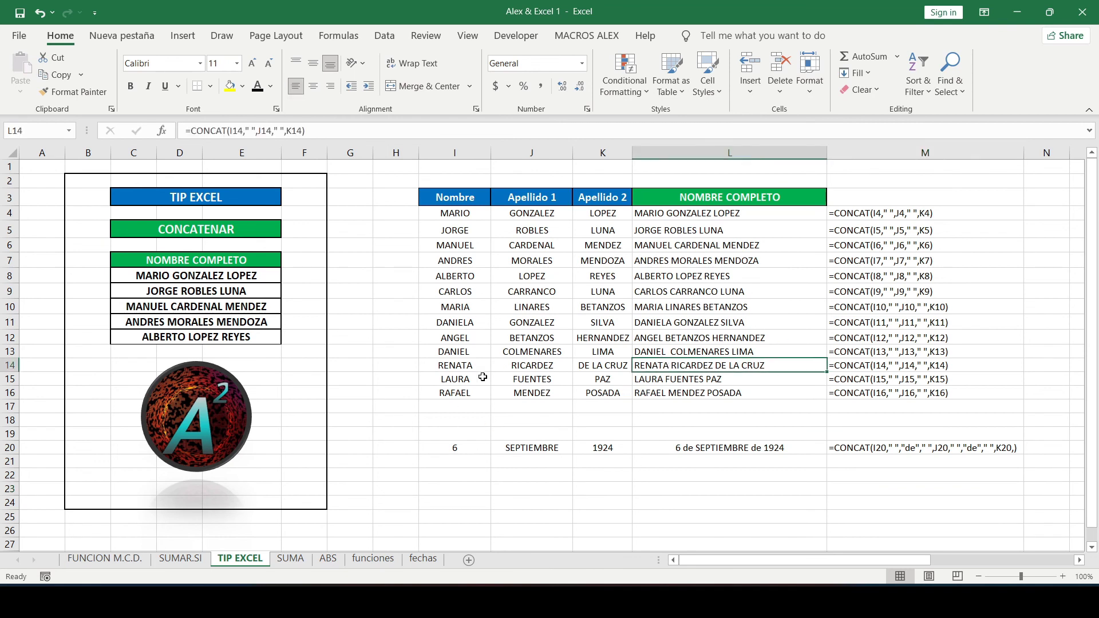